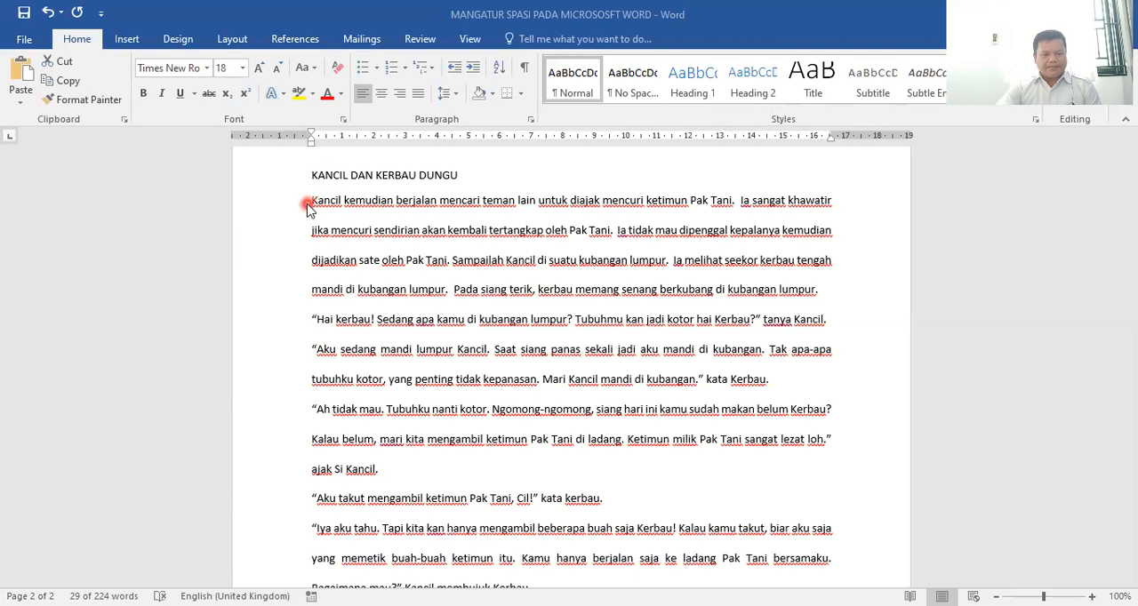
Set the line spacing of all the story paragraphs below the heading "KANCIL DAN KERBAU DUNGU" to Single
{"action": "left_click_drag", "start_coordinate": [313, 200], "coordinate": [539, 507]}
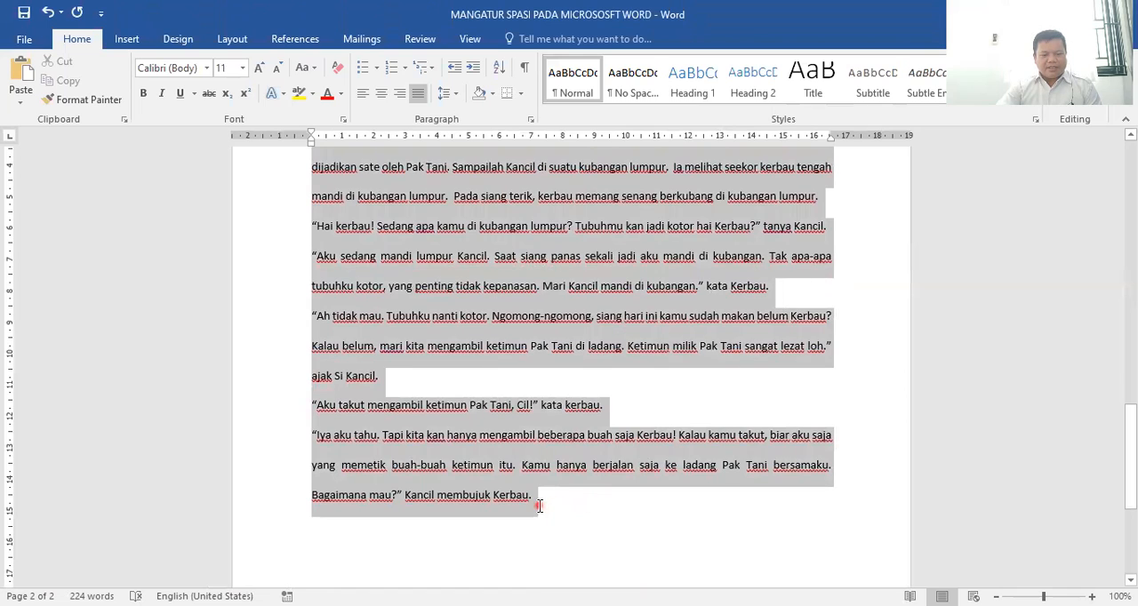
{"action": "scroll", "coordinate": [619, 246], "scroll_direction": "up", "scroll_amount": 5}
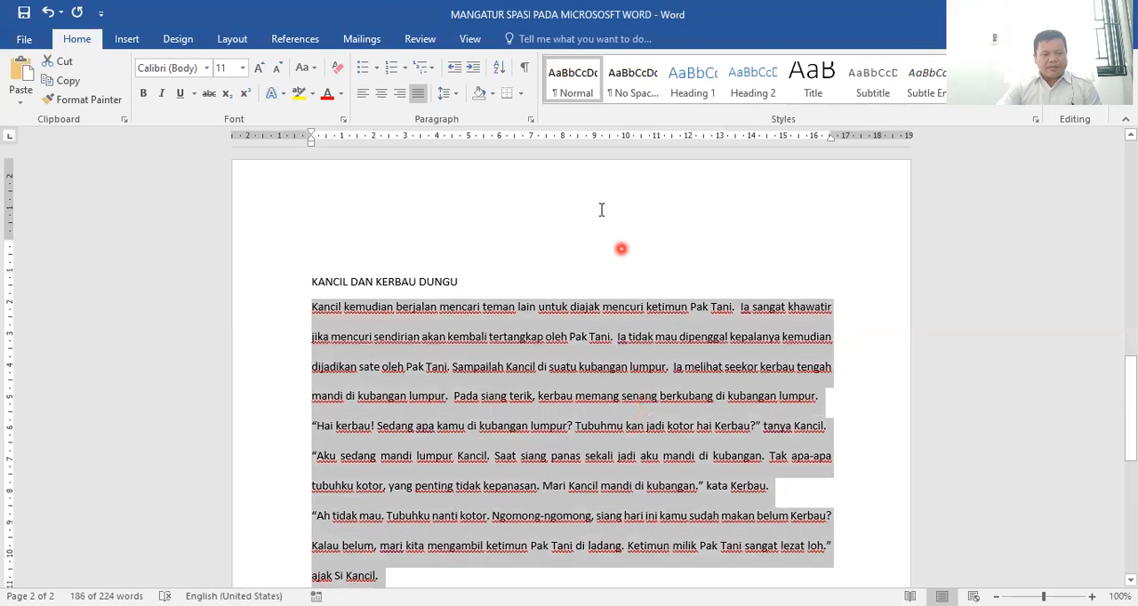
{"action": "left_click", "coordinate": [530, 119]}
{"action": "left_click", "coordinate": [799, 354]}
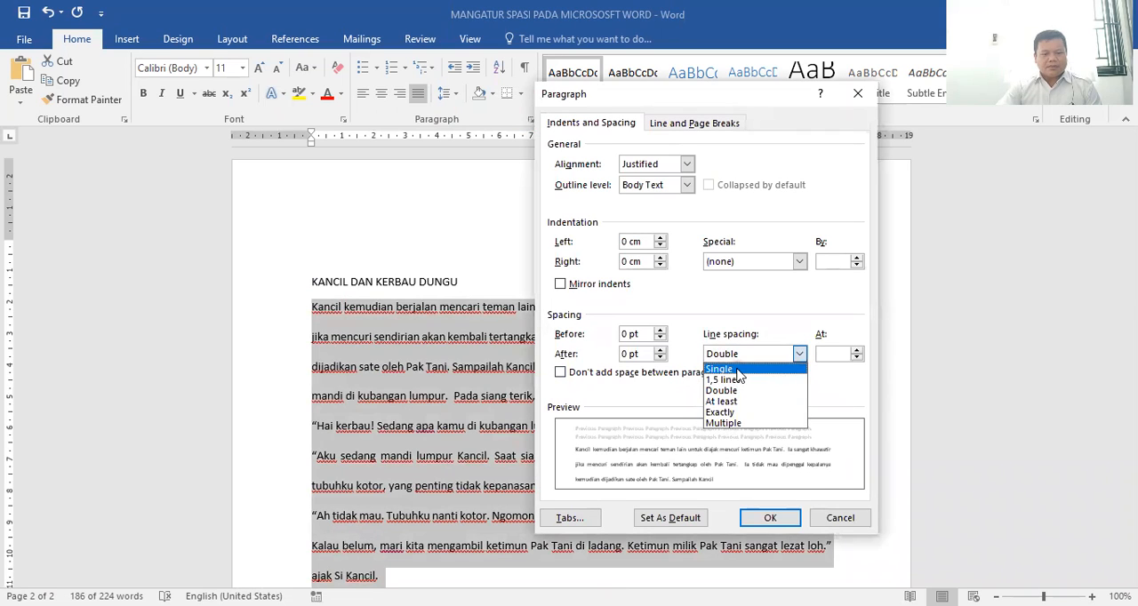
{"action": "left_click", "coordinate": [738, 368]}
{"action": "left_click", "coordinate": [794, 527]}
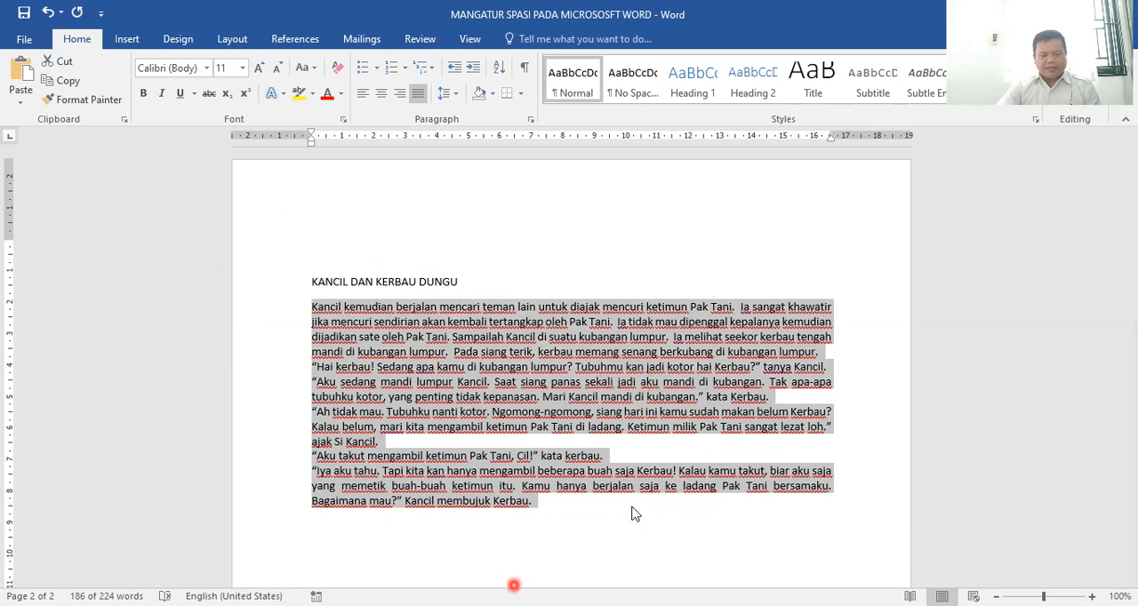
Annotate the screen with a box around the four paragraph alignment options and arrows pointing at each one, and clear the annotations
{"action": "left_click_drag", "start_coordinate": [354, 81], "coordinate": [434, 107]}
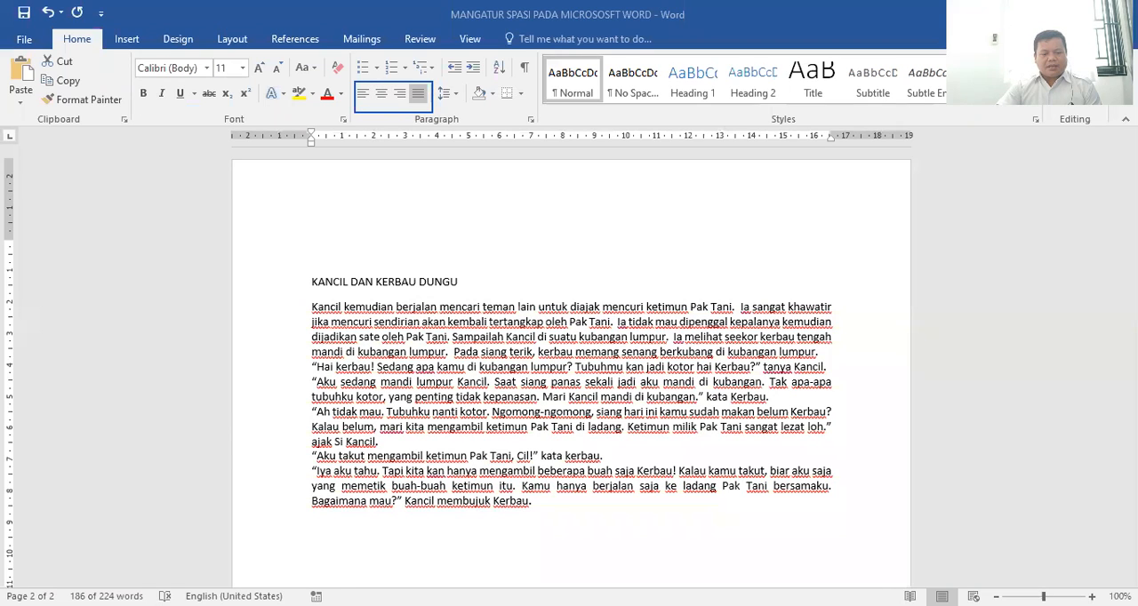
{"action": "left_click_drag", "start_coordinate": [331, 119], "coordinate": [361, 96]}
{"action": "mouse_move", "coordinate": [385, 135]}
{"action": "left_mouse_down"}
{"action": "mouse_move", "coordinate": [381, 96]}
{"action": "mouse_move", "coordinate": [407, 126]}
{"action": "mouse_move", "coordinate": [402, 102]}
{"action": "left_mouse_up"}
{"action": "left_click_drag", "start_coordinate": [454, 144], "coordinate": [424, 96]}
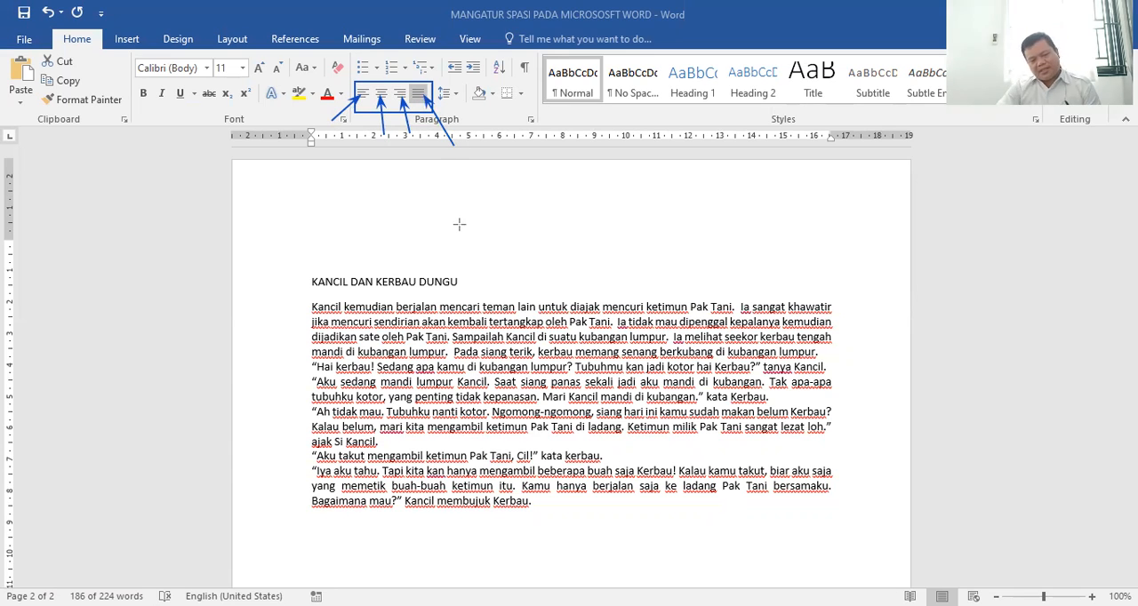
{"action": "left_click_drag", "start_coordinate": [337, 135], "coordinate": [358, 98]}
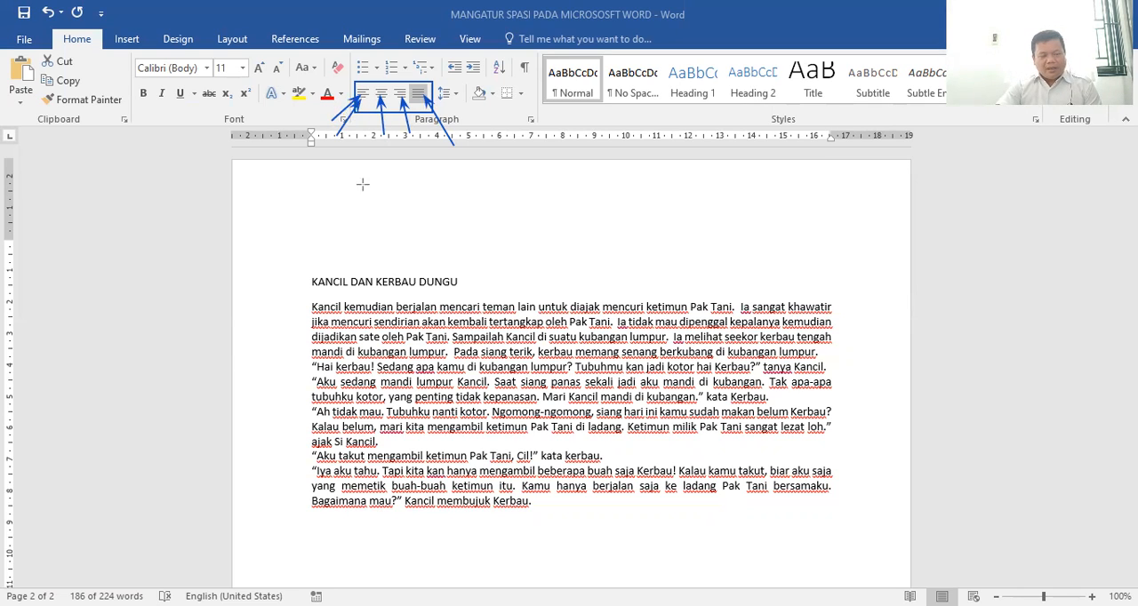
{"action": "left_click_drag", "start_coordinate": [394, 153], "coordinate": [383, 94]}
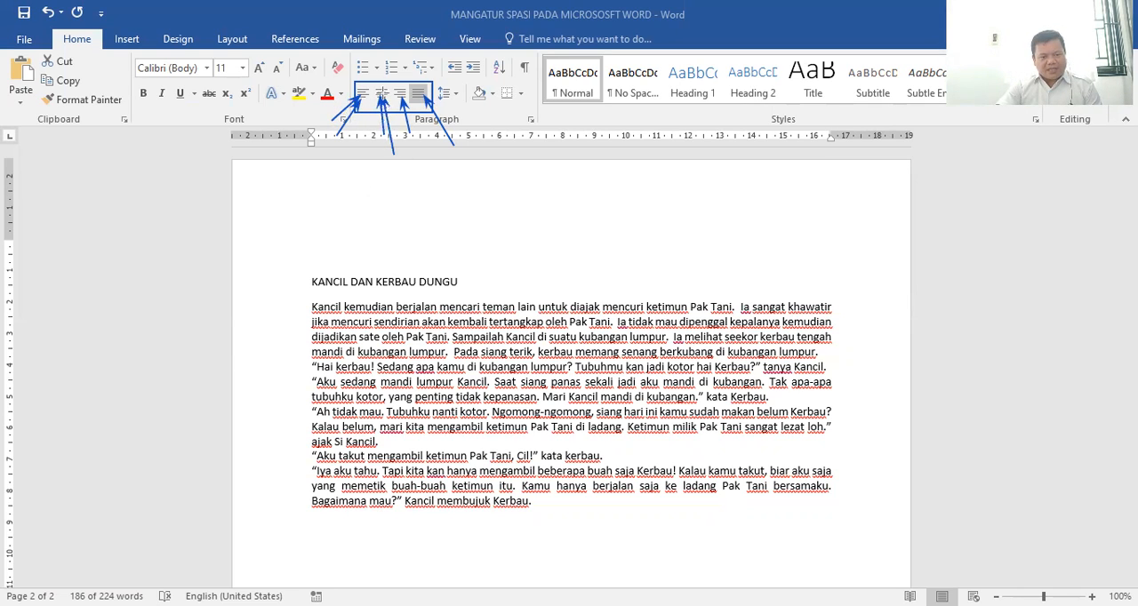
{"action": "left_click_drag", "start_coordinate": [421, 167], "coordinate": [401, 95]}
{"action": "left_click_drag", "start_coordinate": [449, 149], "coordinate": [424, 96]}
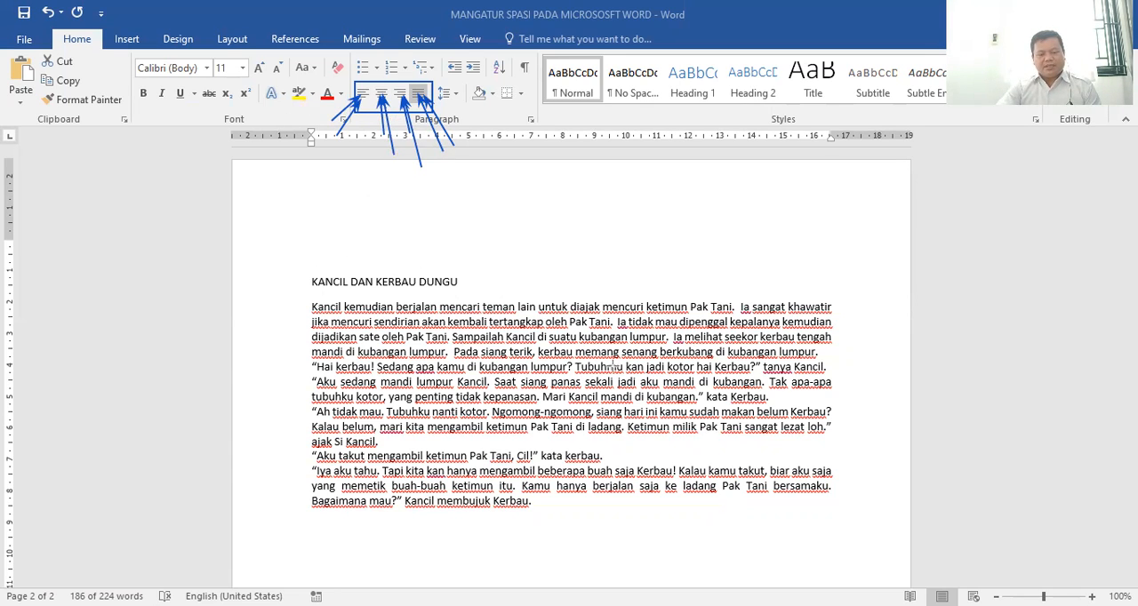
{"action": "key", "text": "e"}
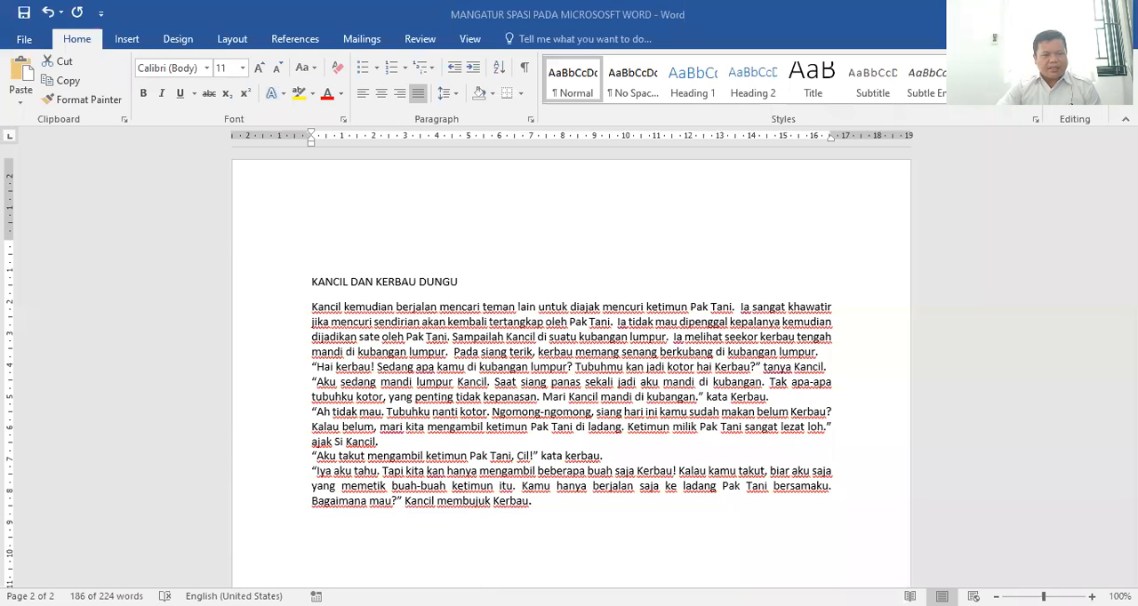
Align the story paragraphs left, mark their straight left edge with an on-screen line and arrow, and clear the marks
{"action": "left_click", "coordinate": [360, 94]}
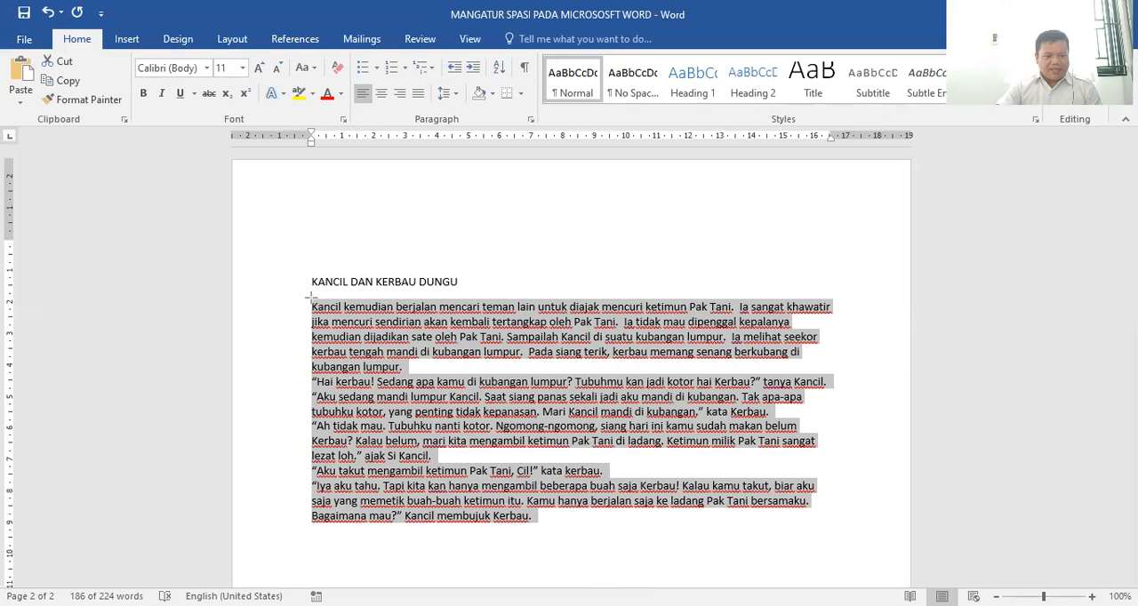
{"action": "left_click_drag", "start_coordinate": [309, 300], "coordinate": [311, 523]}
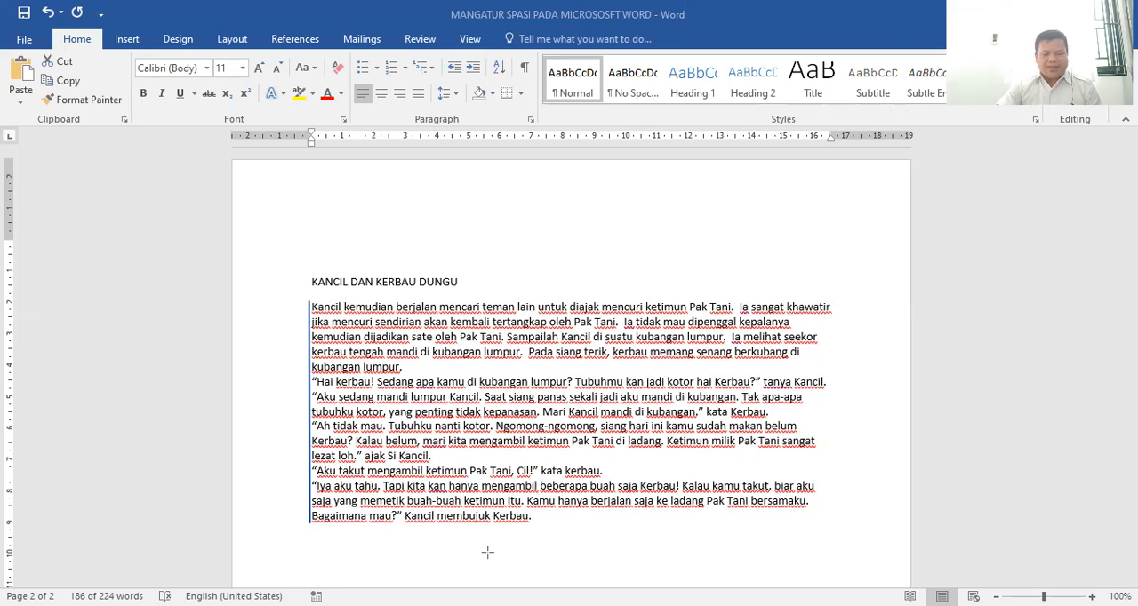
{"action": "mouse_move", "coordinate": [295, 386]}
{"action": "left_mouse_down"}
{"action": "mouse_move", "coordinate": [396, 135]}
{"action": "mouse_move", "coordinate": [358, 100]}
{"action": "left_mouse_up"}
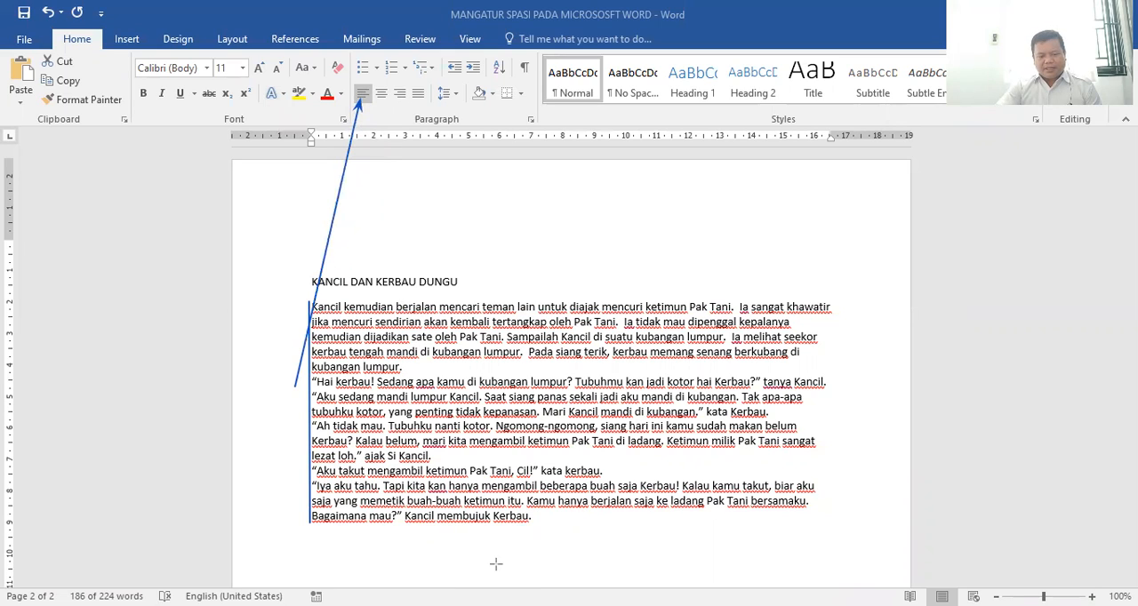
{"action": "key", "text": "Escape"}
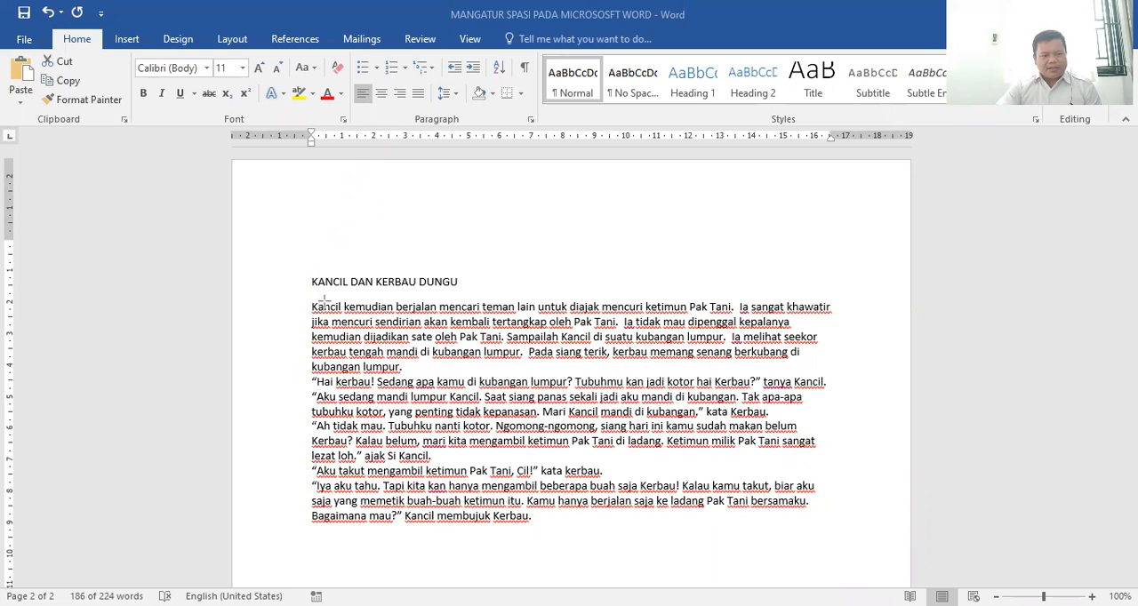
Centre the story paragraphs, mark both text edges and the middle with on-screen lines and arrows, and clear the marks
{"action": "left_click", "coordinate": [322, 308]}
{"action": "key", "text": "ctrl+shift+End"}
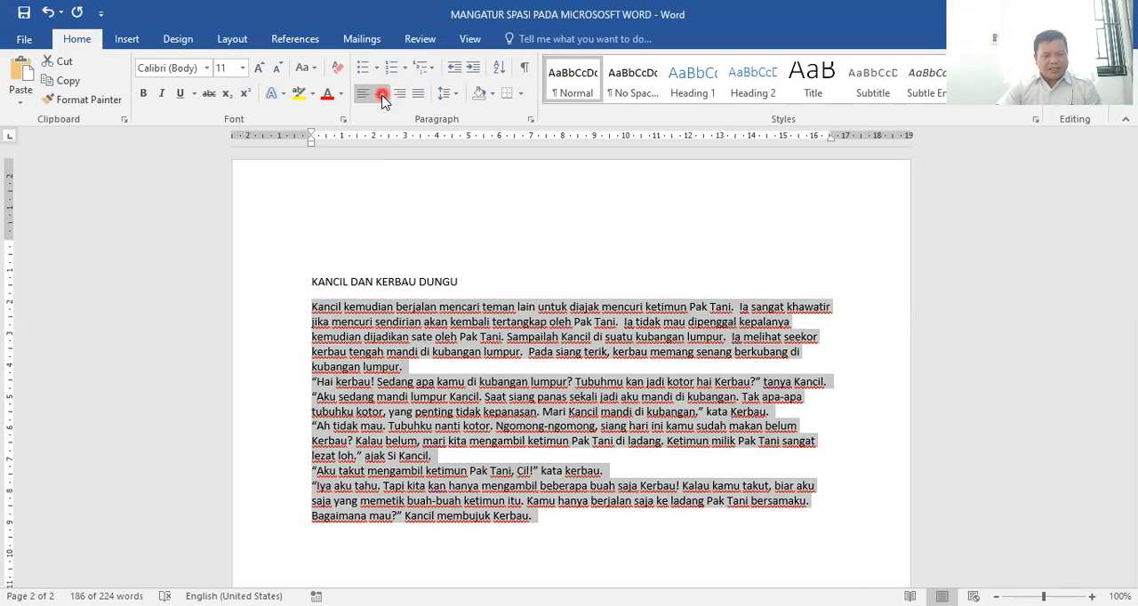
{"action": "left_click", "coordinate": [382, 94]}
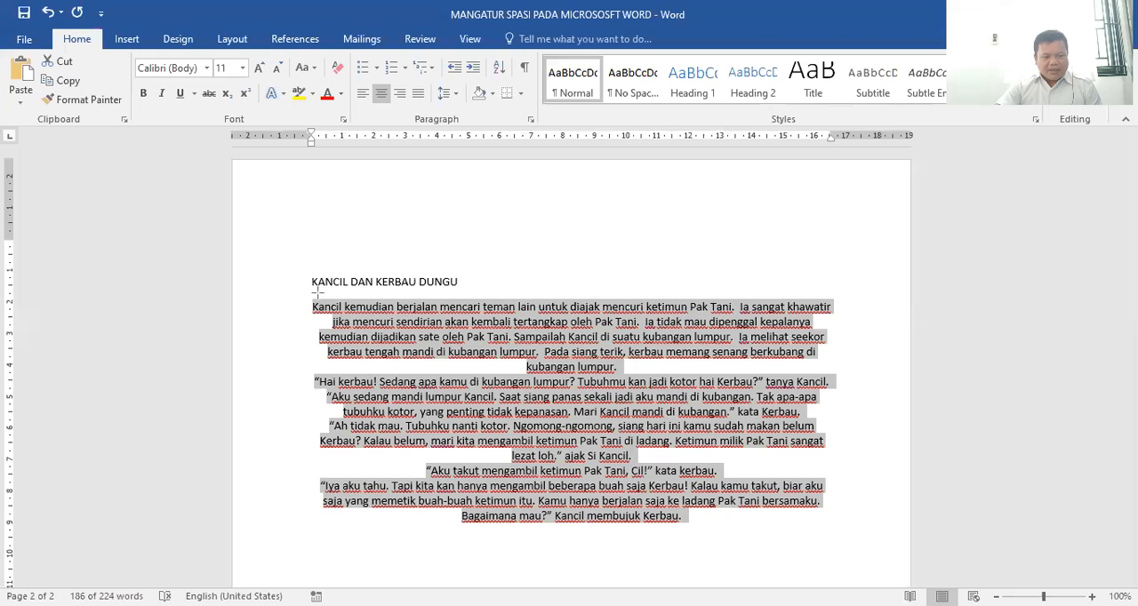
{"action": "left_click_drag", "start_coordinate": [313, 302], "coordinate": [310, 530]}
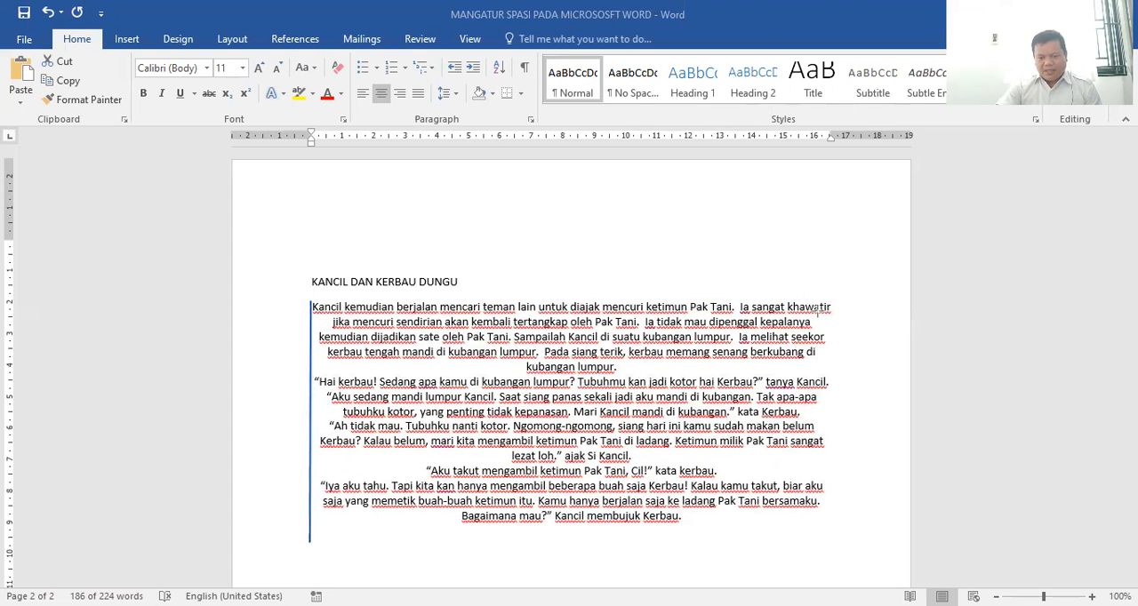
{"action": "left_click_drag", "start_coordinate": [822, 303], "coordinate": [837, 557]}
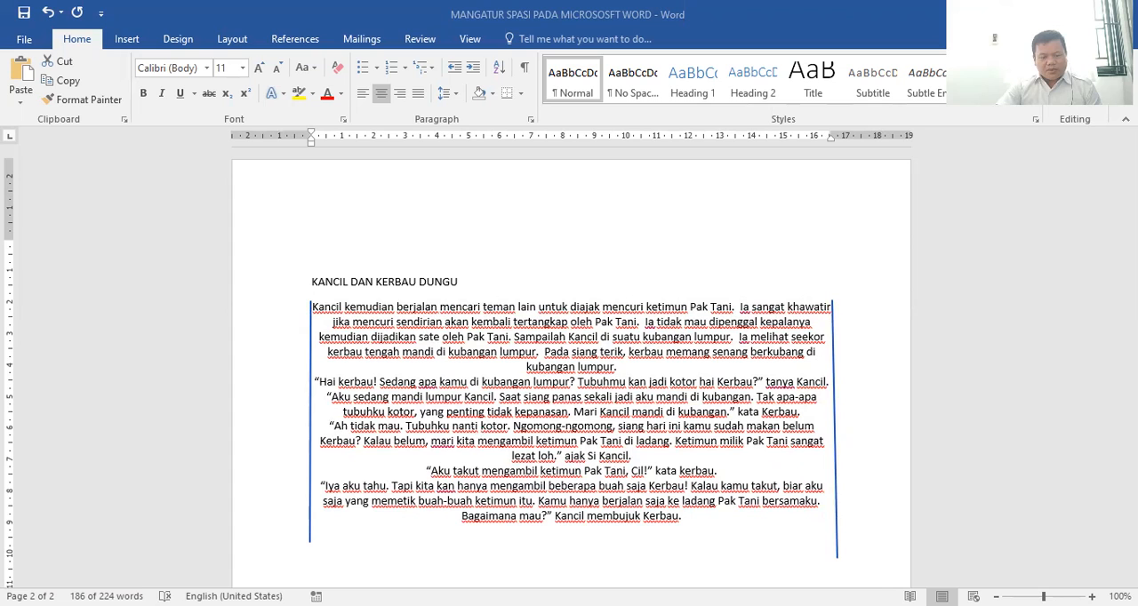
{"action": "left_click_drag", "start_coordinate": [267, 426], "coordinate": [542, 384]}
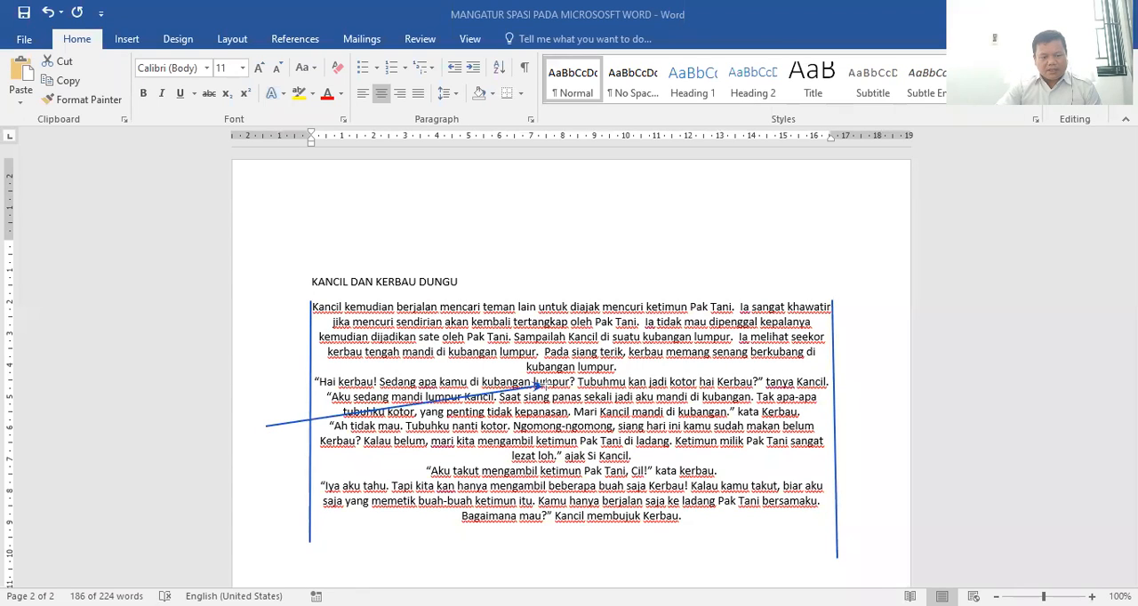
{"action": "left_click_drag", "start_coordinate": [869, 464], "coordinate": [574, 389]}
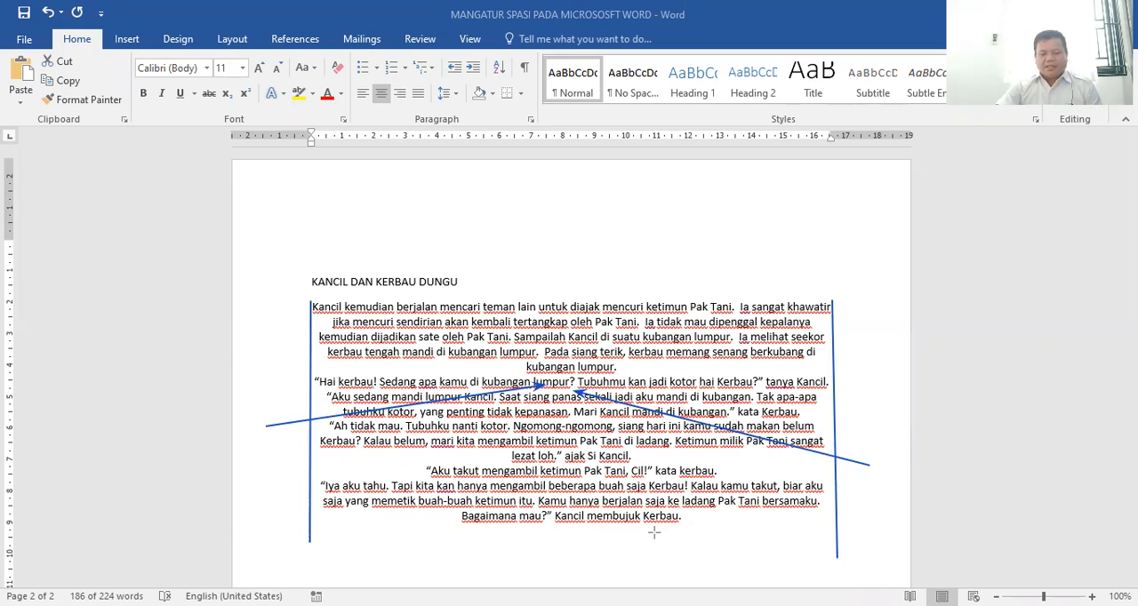
{"action": "left_click", "coordinate": [547, 33]}
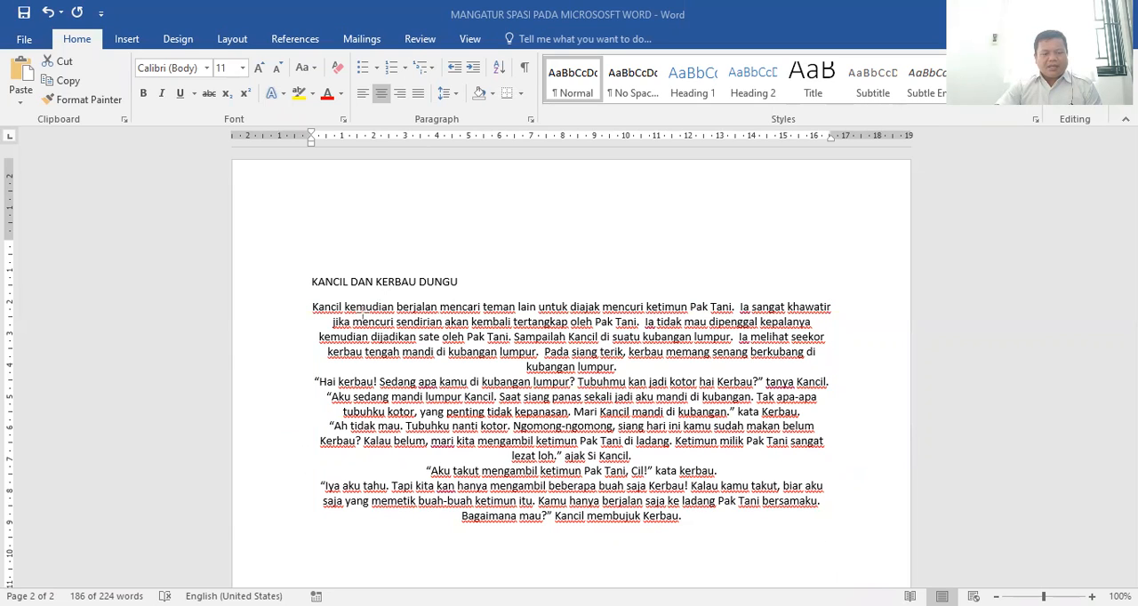
Align the story paragraphs right, mark their straight right edge with an on-screen line and arrows, and clear the marks
{"action": "triple_click", "coordinate": [483, 360]}
{"action": "left_click", "coordinate": [400, 94]}
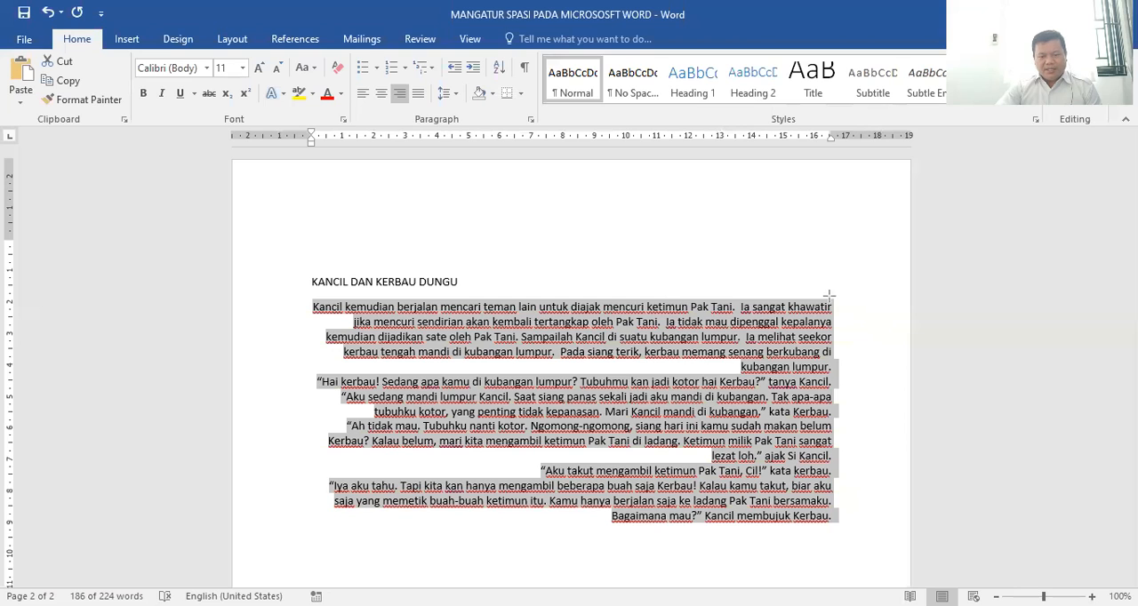
{"action": "left_click_drag", "start_coordinate": [827, 294], "coordinate": [832, 544]}
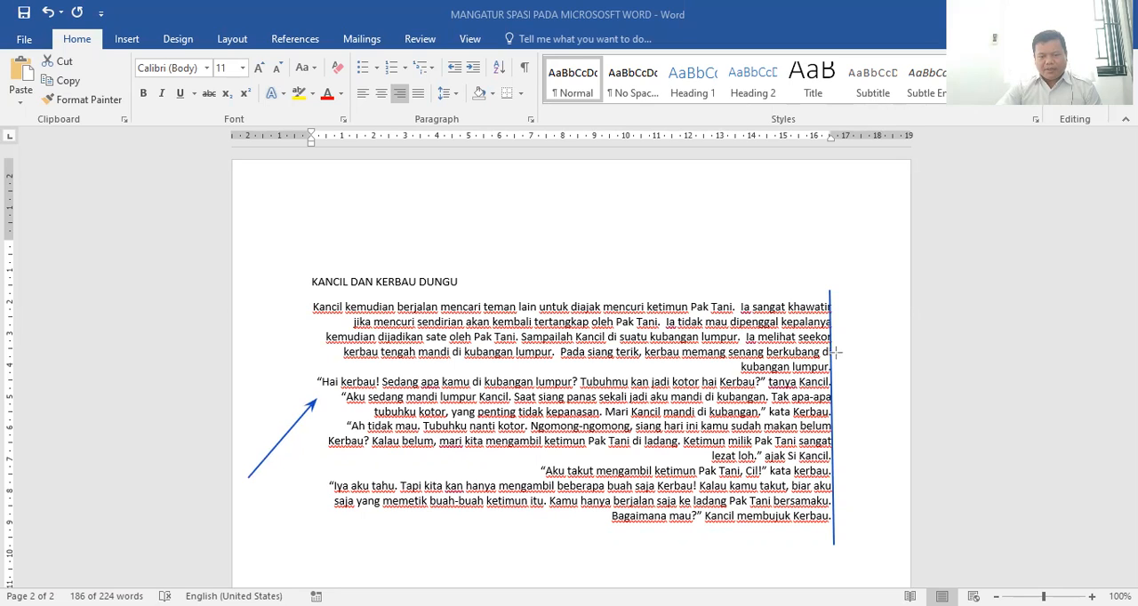
{"action": "mouse_move", "coordinate": [834, 338]}
{"action": "left_mouse_down"}
{"action": "mouse_move", "coordinate": [532, 203]}
{"action": "mouse_move", "coordinate": [405, 98]}
{"action": "left_mouse_up"}
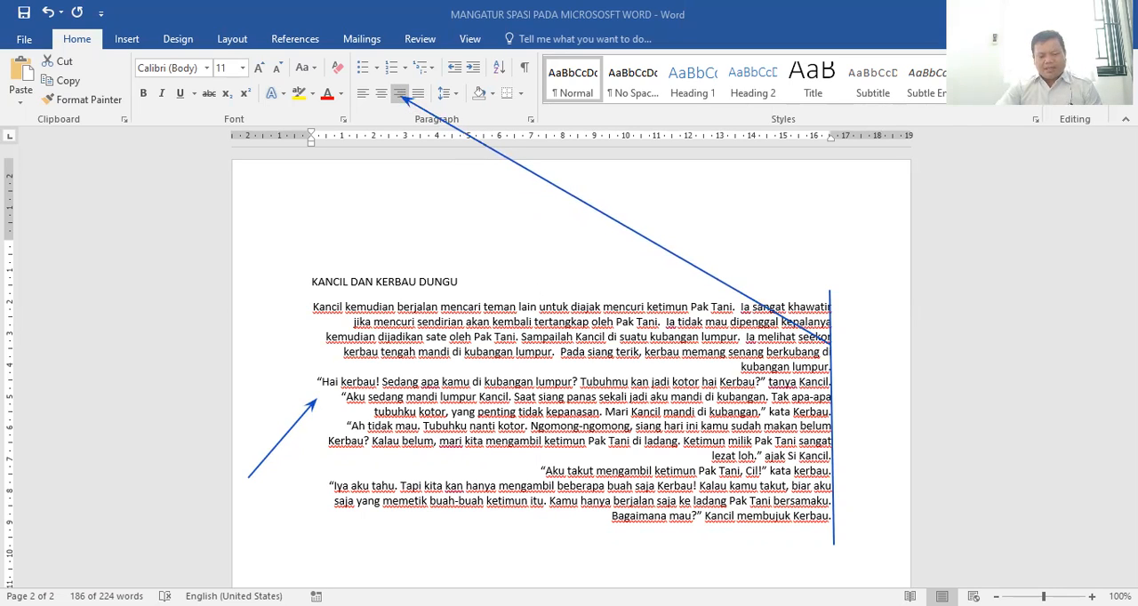
{"action": "key", "text": "Escape"}
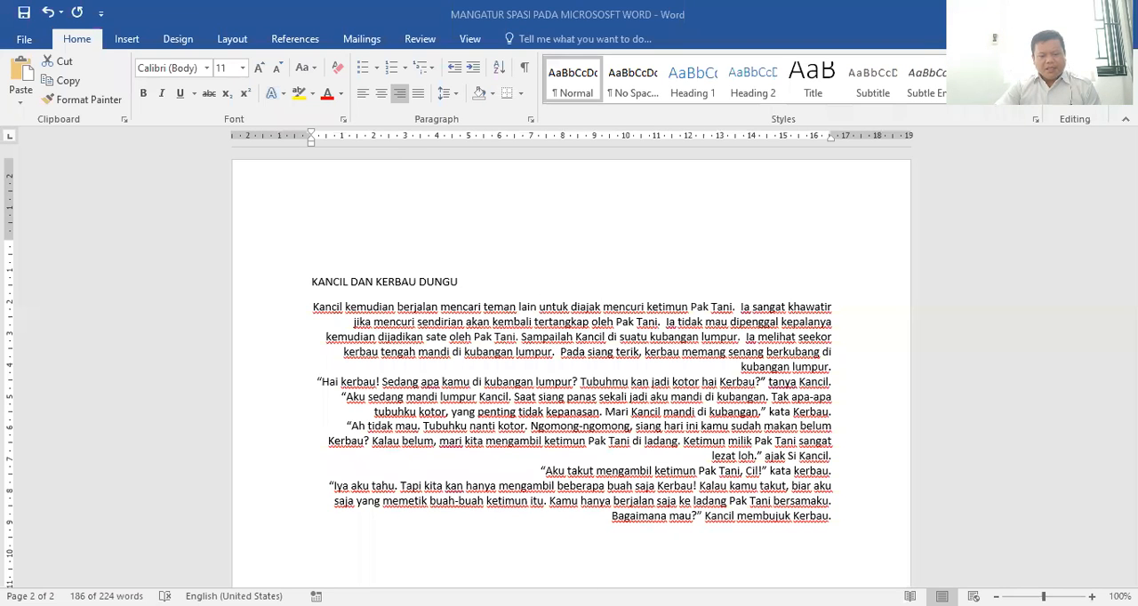
Justify the story paragraphs, mark both straight text edges with on-screen lines, and clear the marks
{"action": "left_click", "coordinate": [468, 261]}
{"action": "left_click", "coordinate": [416, 97]}
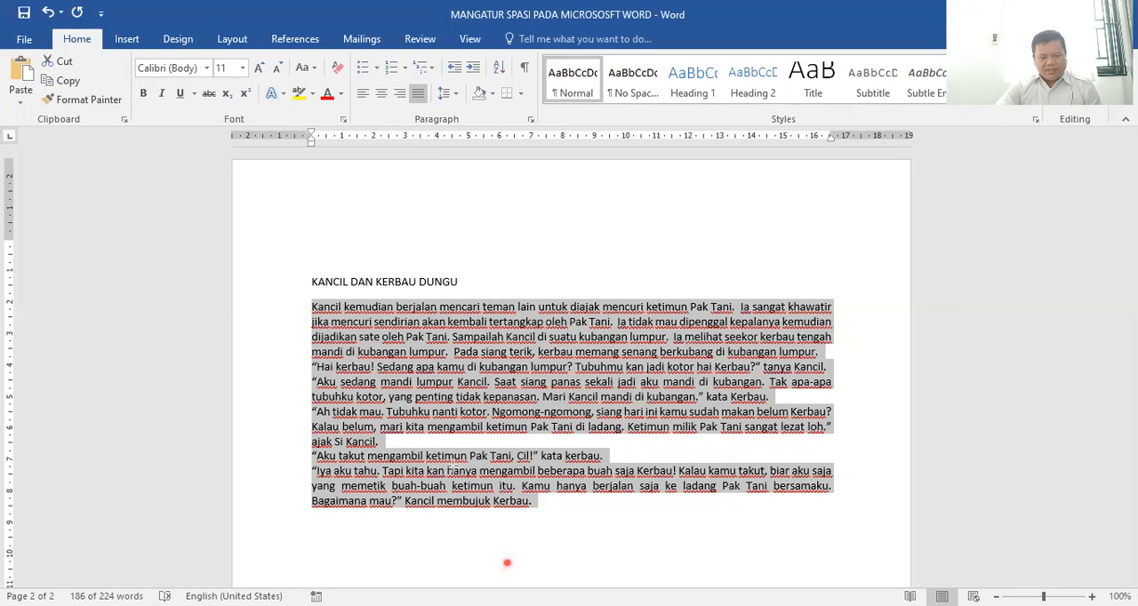
{"action": "left_click_drag", "start_coordinate": [306, 300], "coordinate": [310, 516]}
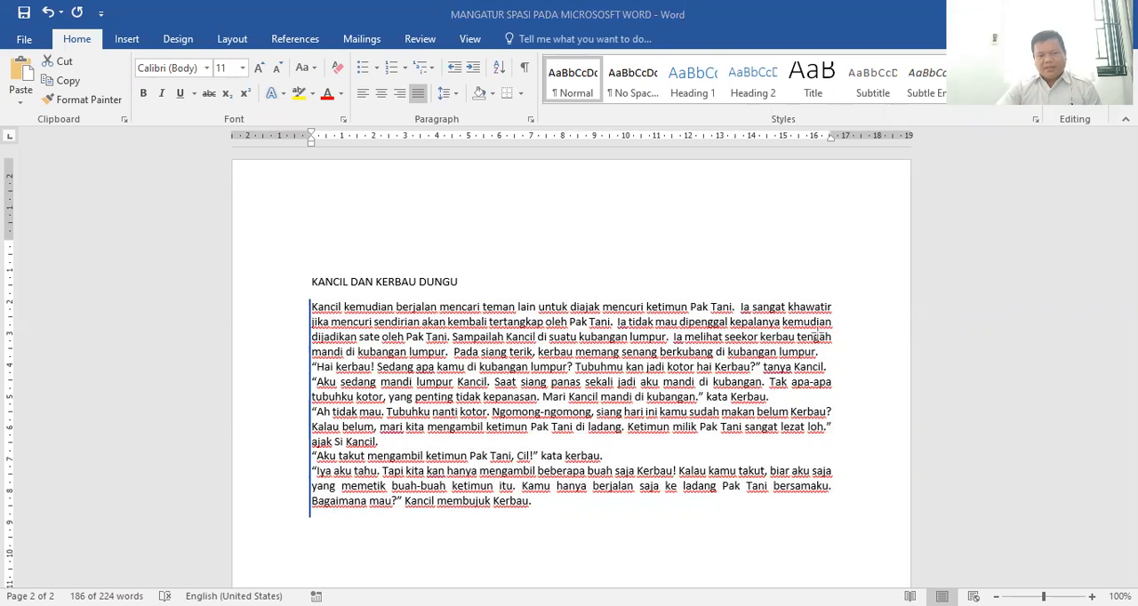
{"action": "left_click_drag", "start_coordinate": [834, 303], "coordinate": [836, 511]}
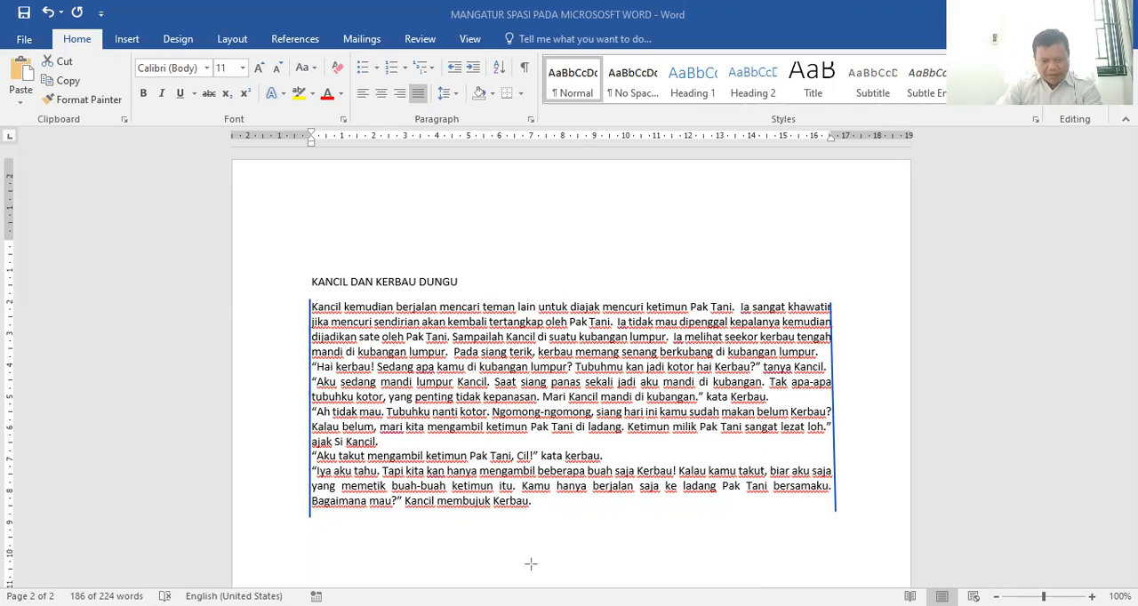
{"action": "left_click", "coordinate": [653, 382]}
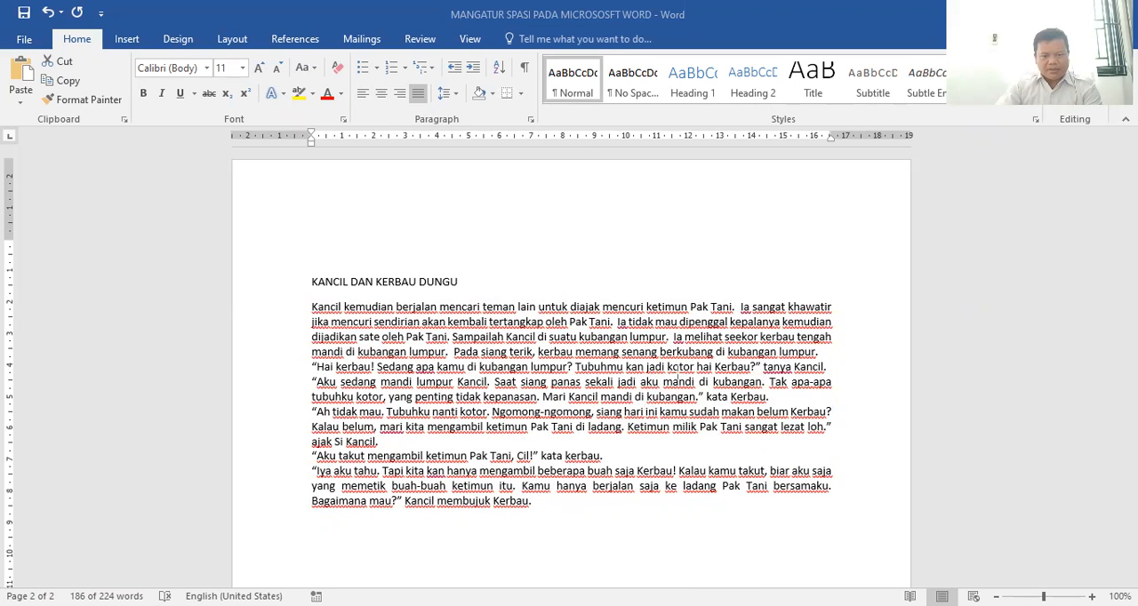
Set the font colour of the page 1 title "MANGATUR SPASI PADA MICROSOSFT WORD" to standard purple
{"action": "left_click", "coordinate": [598, 408]}
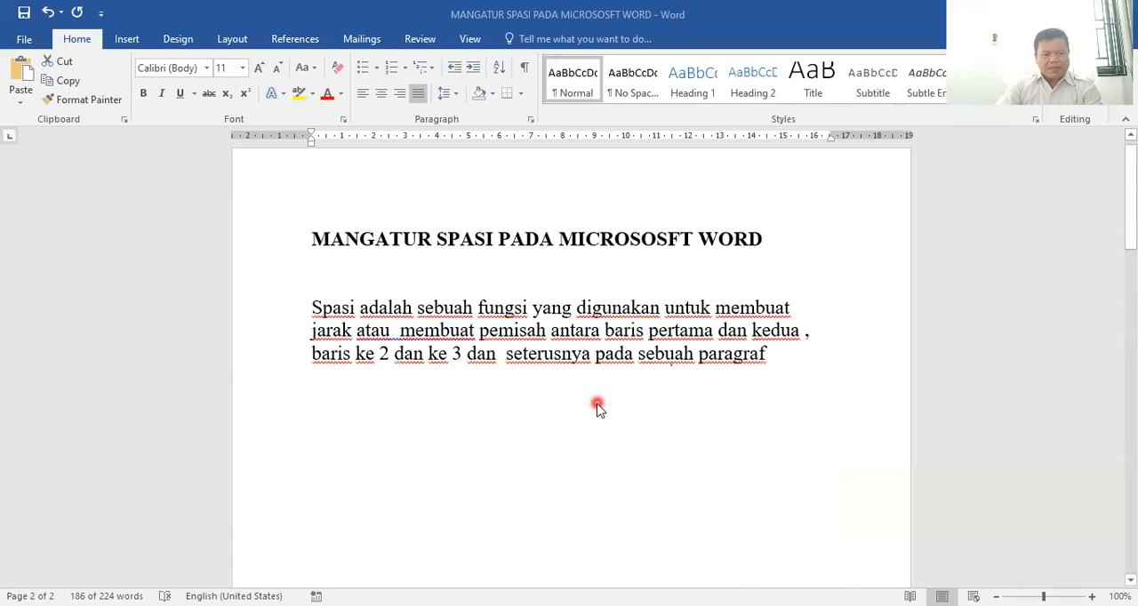
{"action": "left_click", "coordinate": [390, 240]}
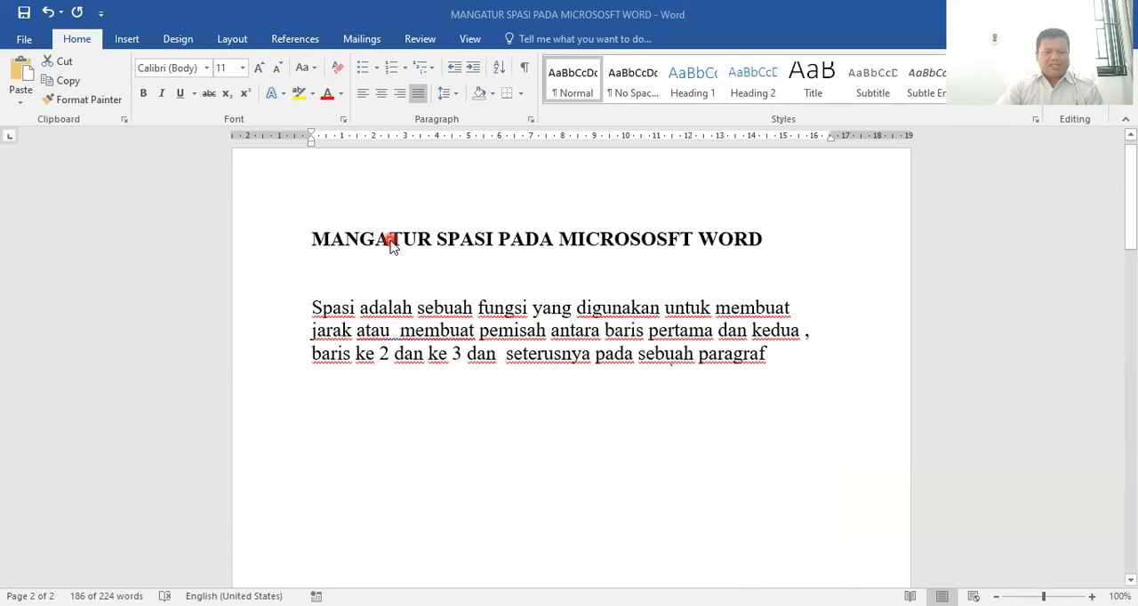
{"action": "left_click_drag", "start_coordinate": [311, 240], "coordinate": [737, 241]}
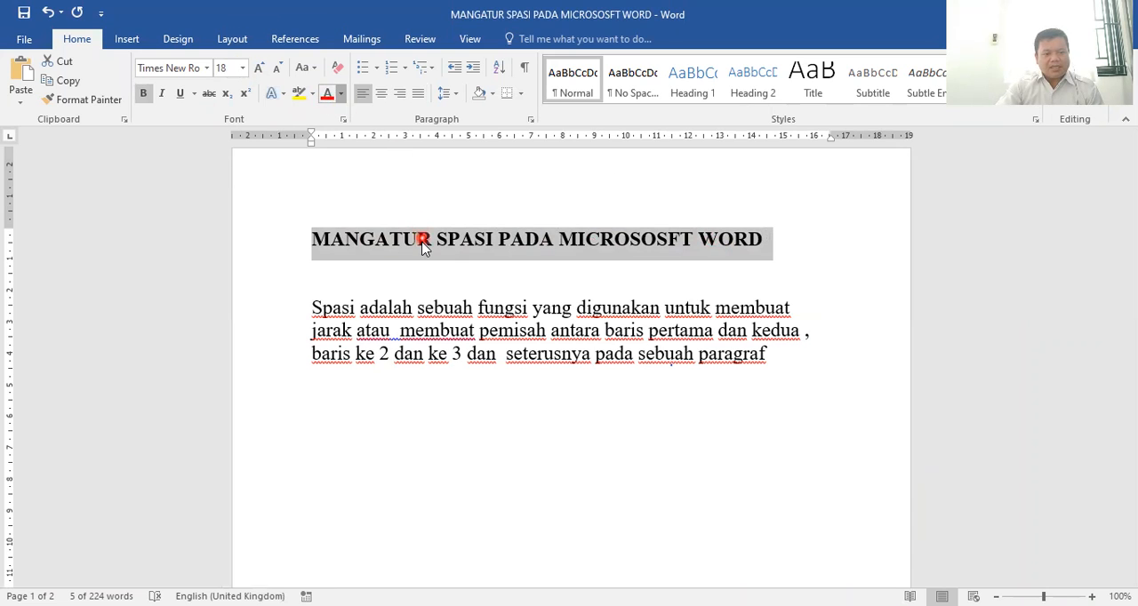
{"action": "left_click", "coordinate": [340, 93]}
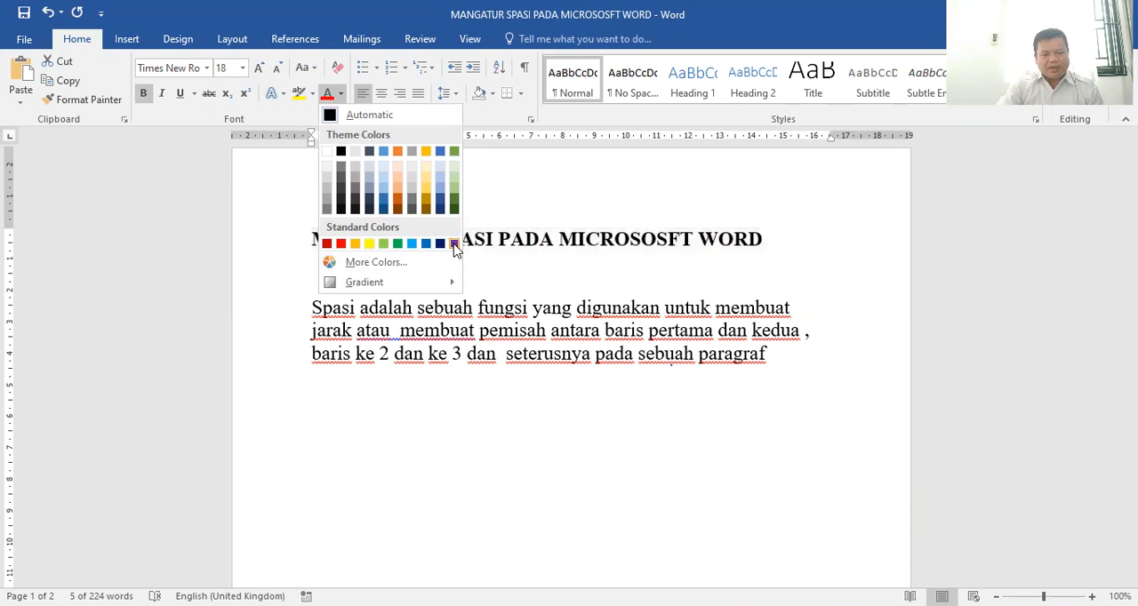
{"action": "left_click", "coordinate": [453, 244]}
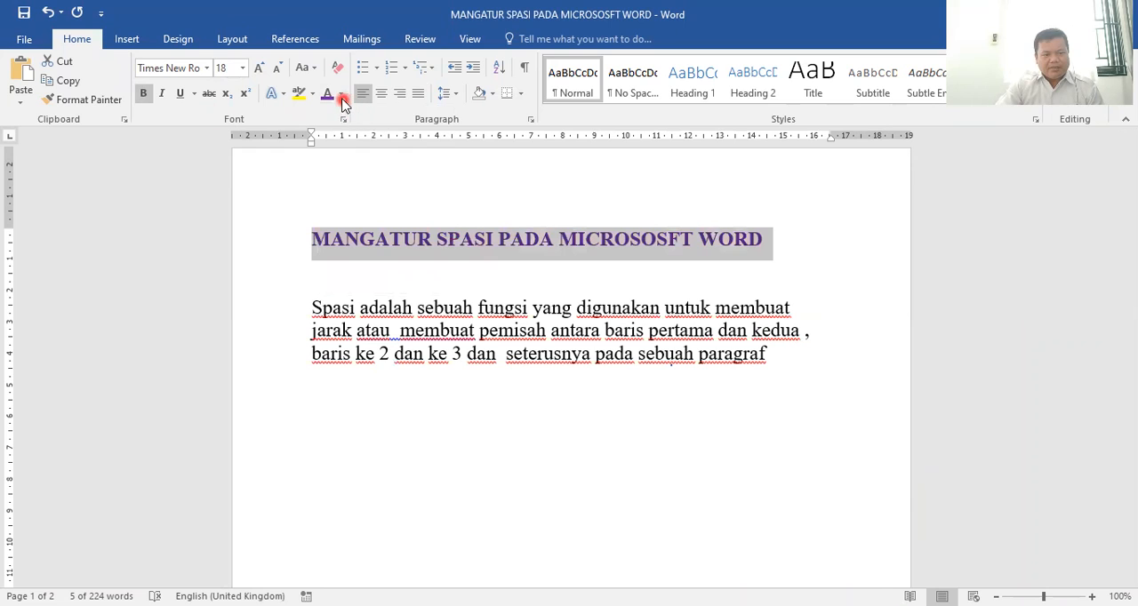
Change the font colour of the page 1 title to standard blue and centre the title
{"action": "left_click", "coordinate": [340, 94]}
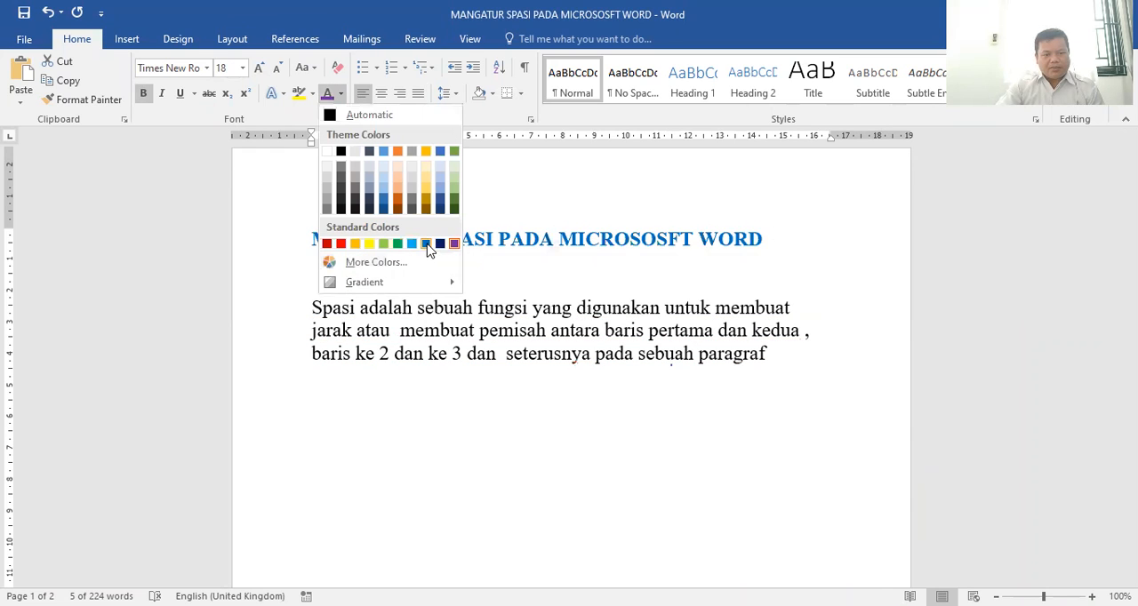
{"action": "left_click", "coordinate": [427, 245]}
{"action": "left_click", "coordinate": [381, 96]}
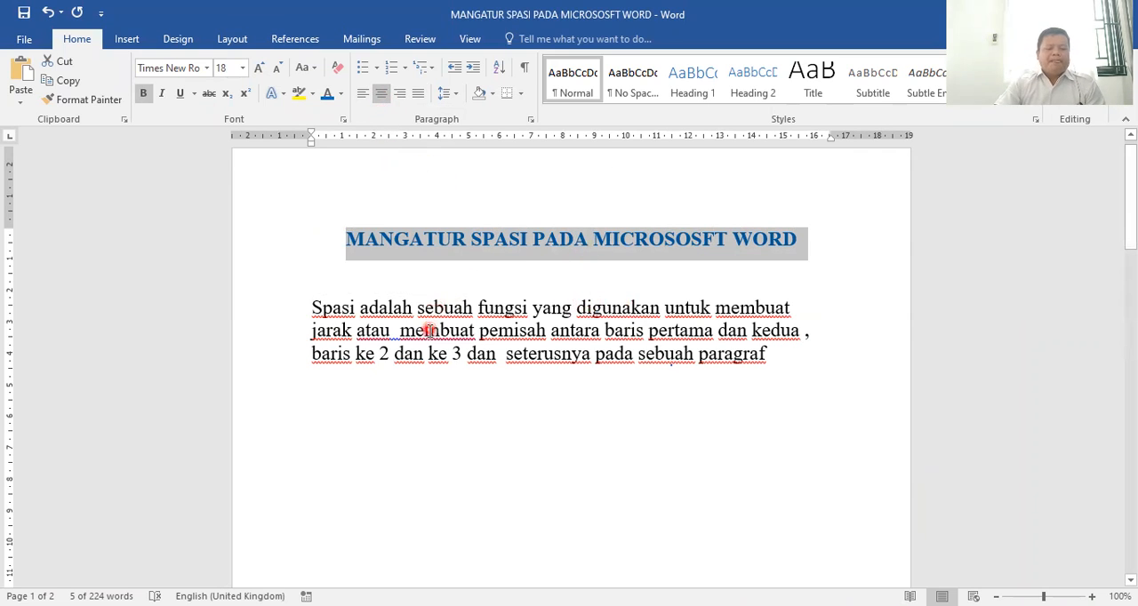
Highlight the paragraph below the title as a whole and line by line to point out the gaps between its three lines
{"action": "left_click_drag", "start_coordinate": [311, 307], "coordinate": [783, 352]}
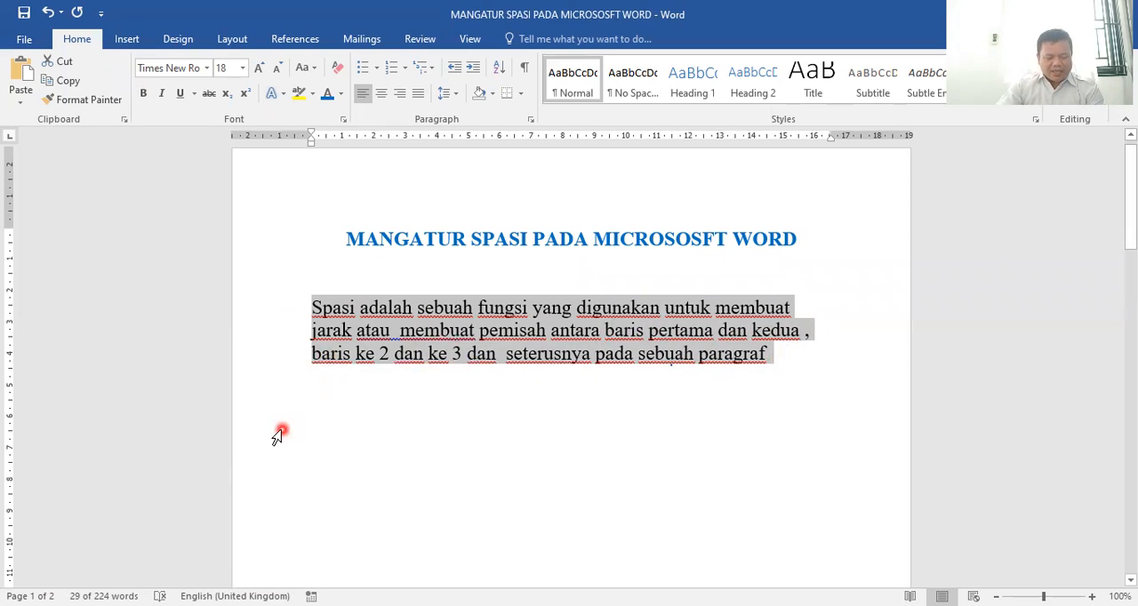
{"action": "left_click", "coordinate": [310, 307]}
{"action": "left_click_drag", "start_coordinate": [310, 307], "coordinate": [791, 313]}
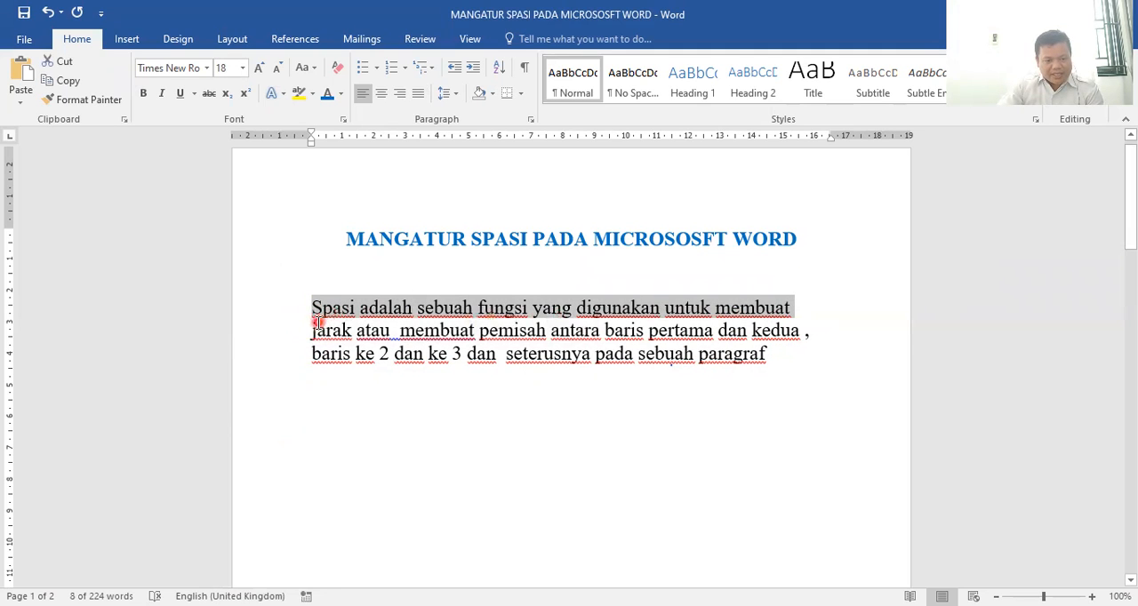
{"action": "left_click_drag", "start_coordinate": [308, 330], "coordinate": [787, 331]}
{"action": "left_click_drag", "start_coordinate": [311, 307], "coordinate": [791, 306]}
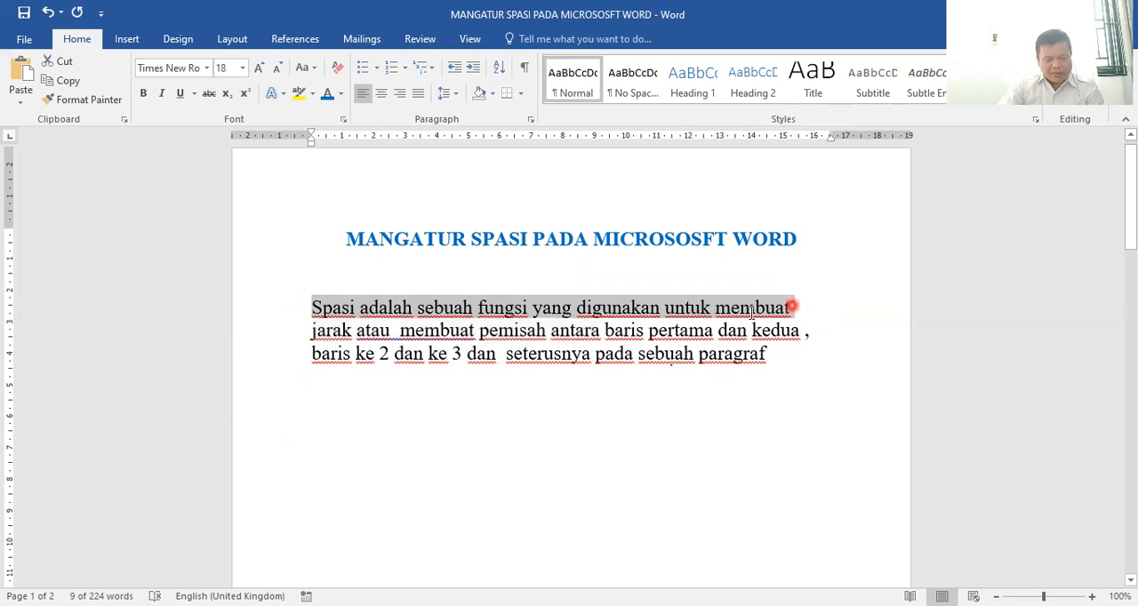
{"action": "left_click_drag", "start_coordinate": [304, 333], "coordinate": [797, 331]}
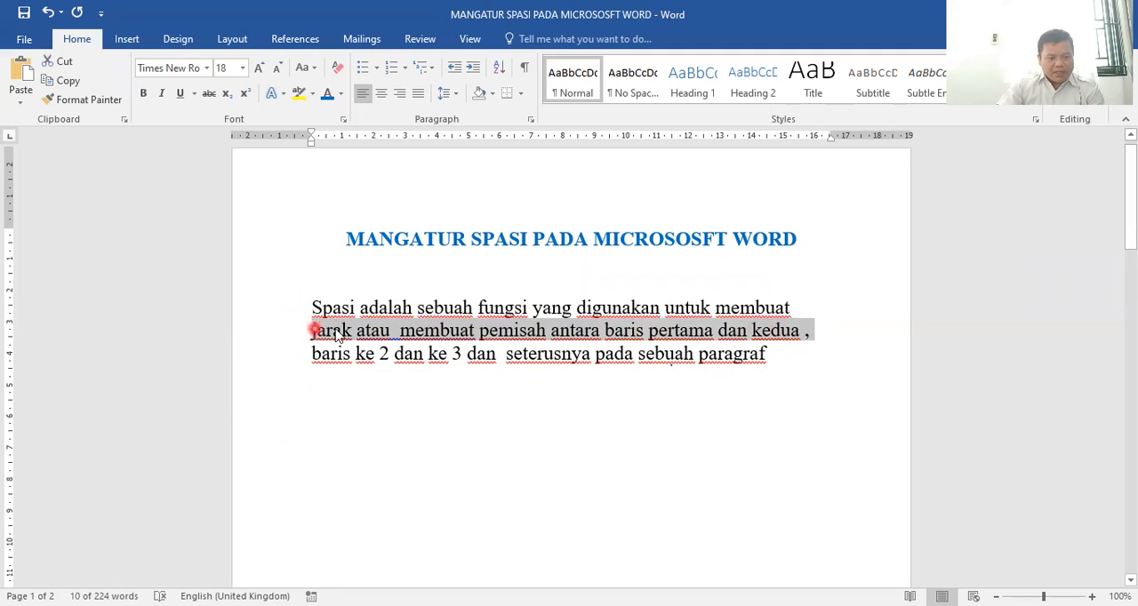
{"action": "left_click_drag", "start_coordinate": [306, 353], "coordinate": [803, 359]}
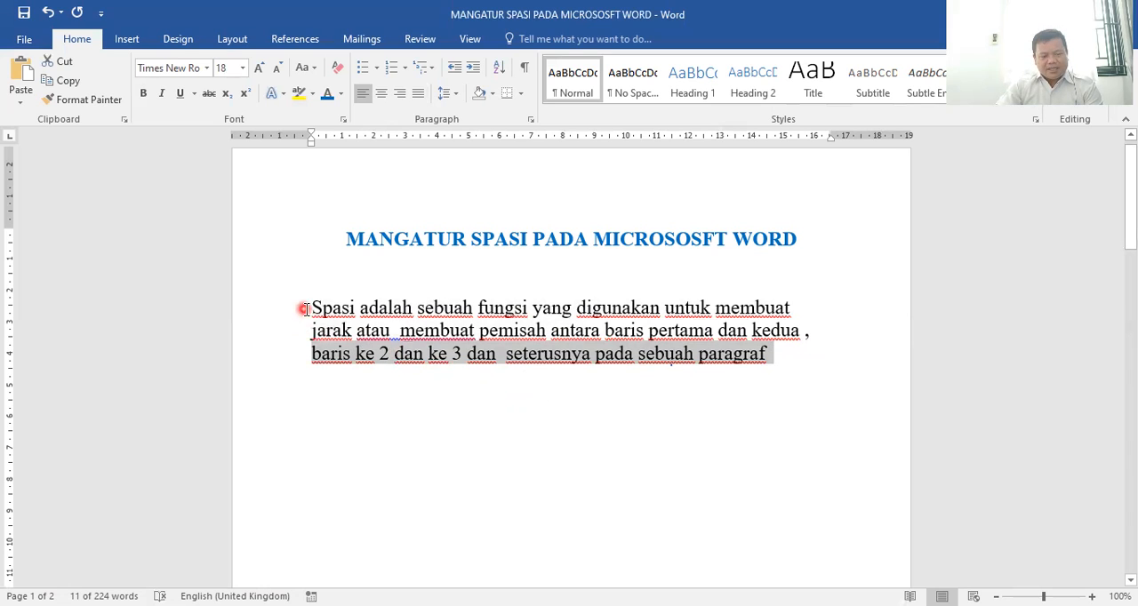
Select the three-line paragraph and mark the Paragraph settings launcher with an on-screen rectangle, three arrows and a small ellipse
{"action": "left_click_drag", "start_coordinate": [306, 308], "coordinate": [756, 356]}
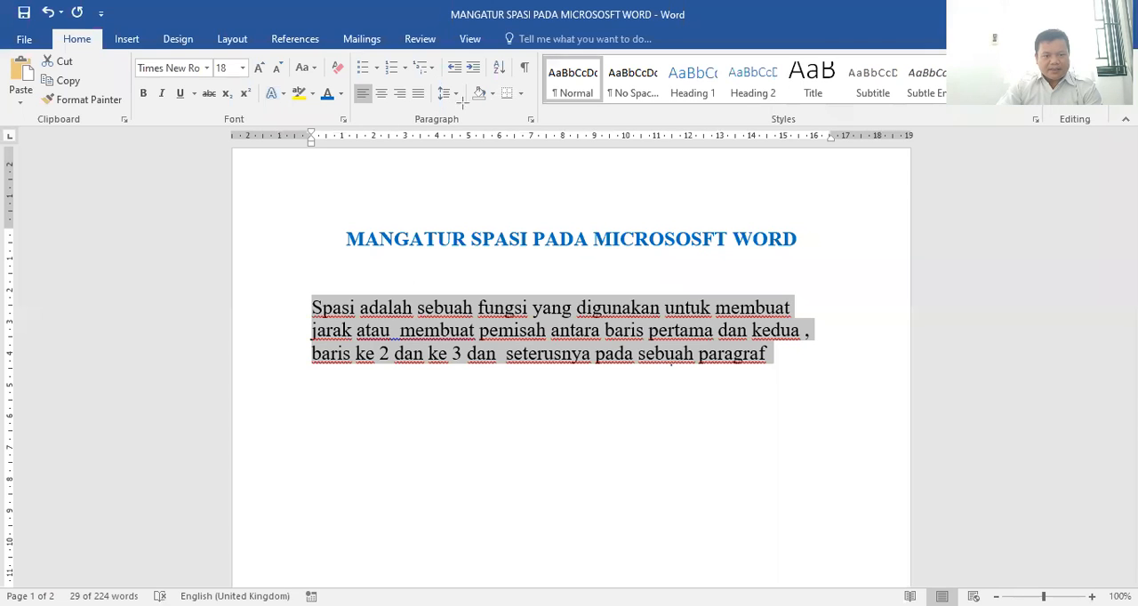
{"action": "mouse_move", "coordinate": [404, 105]}
{"action": "left_mouse_down"}
{"action": "mouse_move", "coordinate": [547, 131]}
{"action": "mouse_move", "coordinate": [546, 141]}
{"action": "left_mouse_up"}
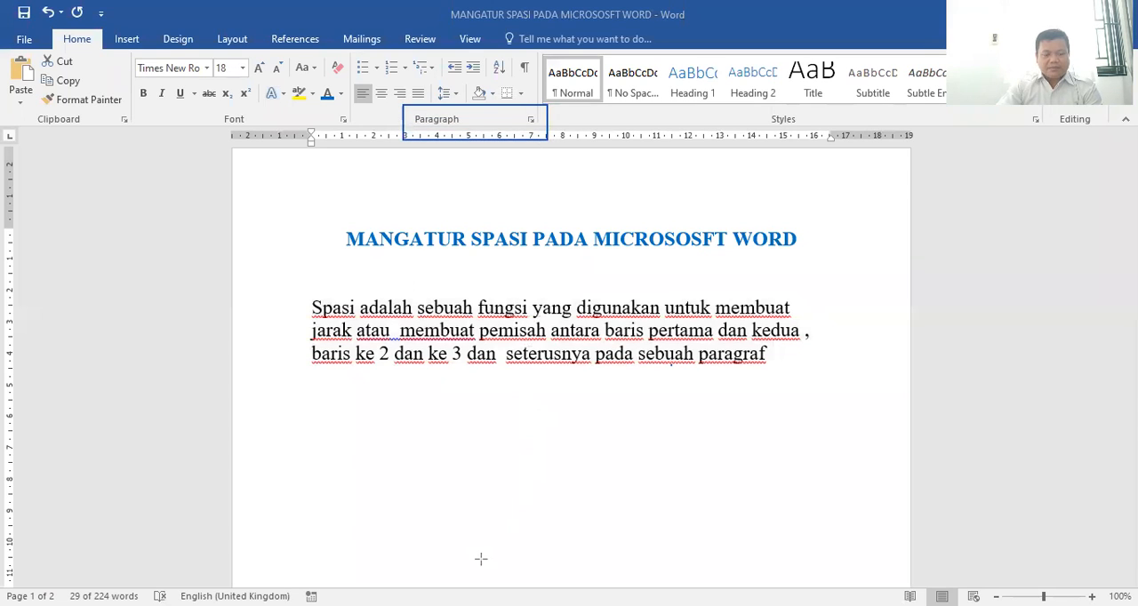
{"action": "left_click_drag", "start_coordinate": [481, 148], "coordinate": [525, 121]}
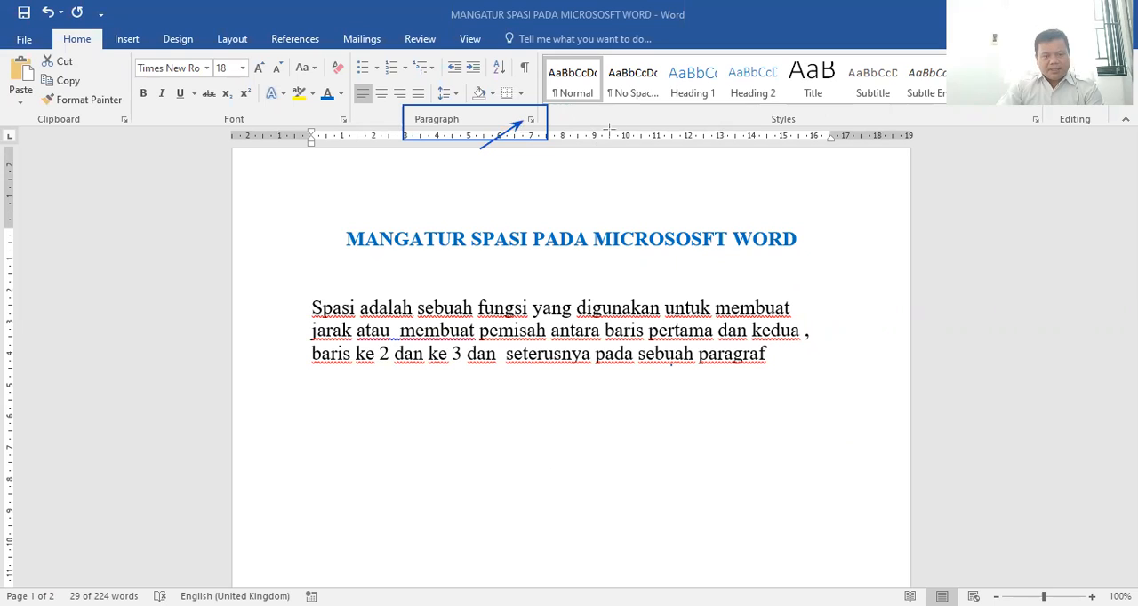
{"action": "left_click_drag", "start_coordinate": [606, 112], "coordinate": [540, 116]}
{"action": "left_click_drag", "start_coordinate": [558, 194], "coordinate": [535, 130]}
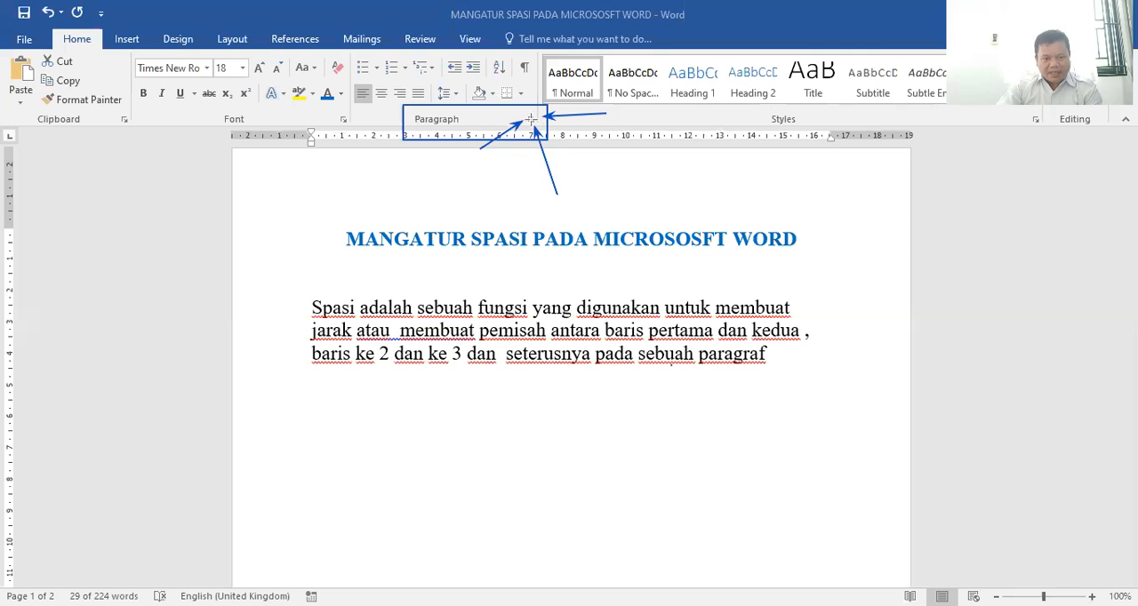
{"action": "mouse_move", "coordinate": [531, 114]}
{"action": "left_mouse_down"}
{"action": "mouse_move", "coordinate": [522, 126]}
{"action": "mouse_move", "coordinate": [539, 126]}
{"action": "left_mouse_up"}
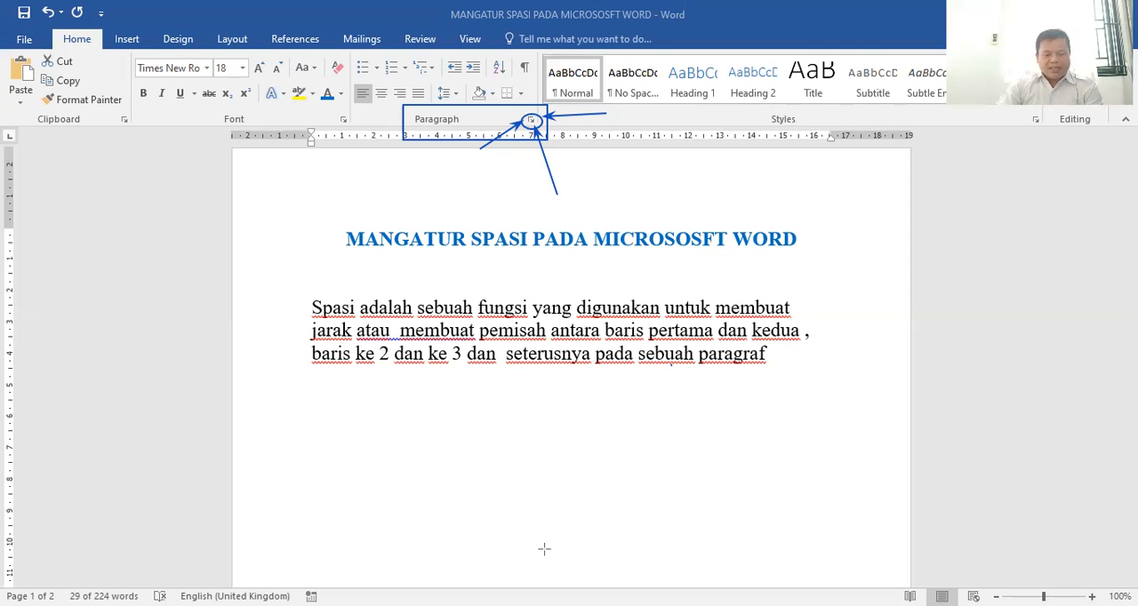
Open the paragraph settings and mark the line spacing option with an on-screen ellipse, arrows and a small rectangle
{"action": "left_click", "coordinate": [534, 121]}
{"action": "left_click", "coordinate": [533, 122]}
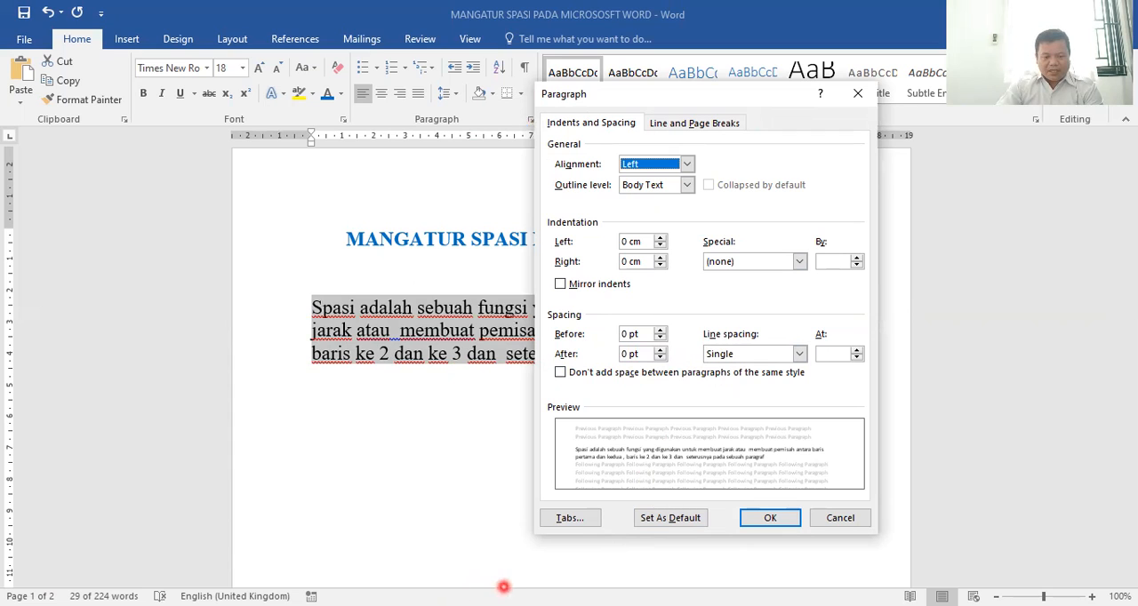
{"action": "mouse_move", "coordinate": [680, 394]}
{"action": "left_mouse_down"}
{"action": "mouse_move", "coordinate": [707, 355]}
{"action": "mouse_move", "coordinate": [791, 366]}
{"action": "mouse_move", "coordinate": [814, 342]}
{"action": "mouse_move", "coordinate": [823, 374]}
{"action": "left_mouse_up"}
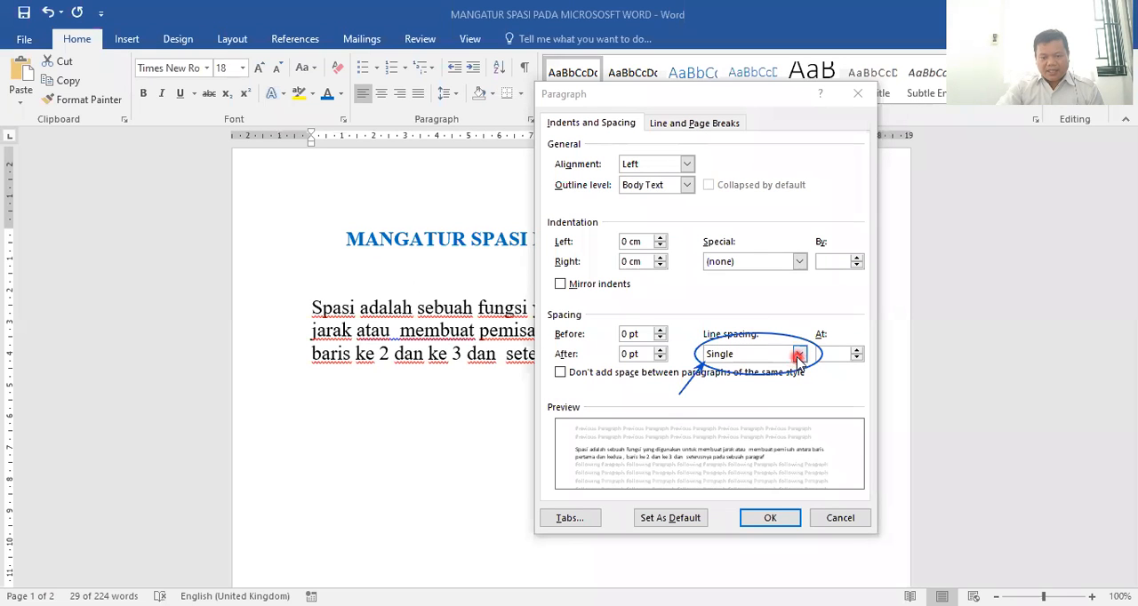
{"action": "left_click", "coordinate": [799, 354]}
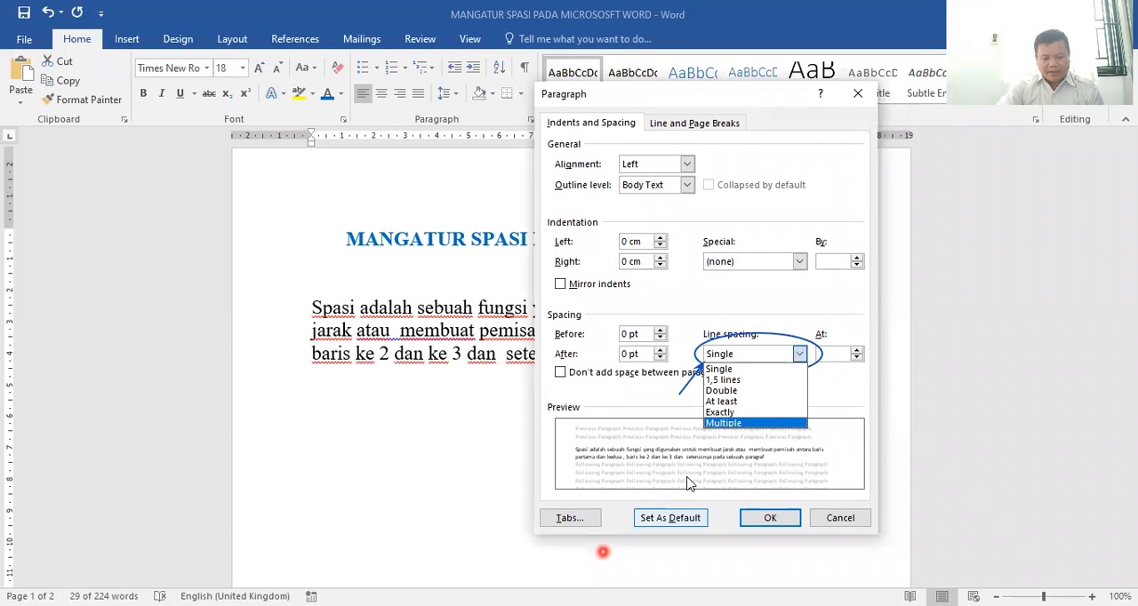
{"action": "left_click_drag", "start_coordinate": [827, 379], "coordinate": [807, 354]}
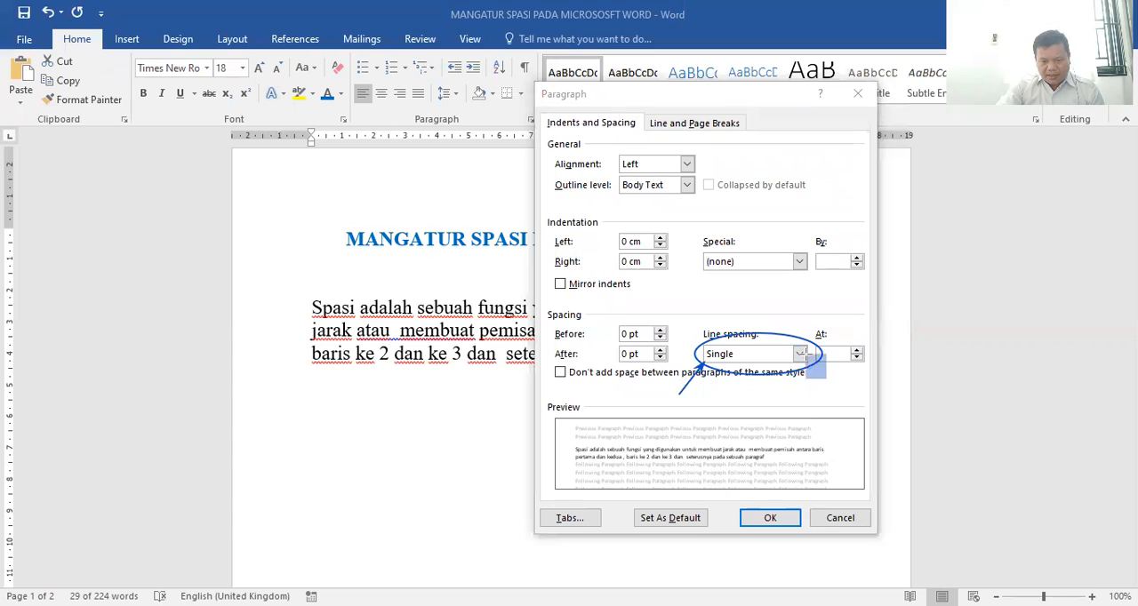
{"action": "key", "text": "ctrl+z"}
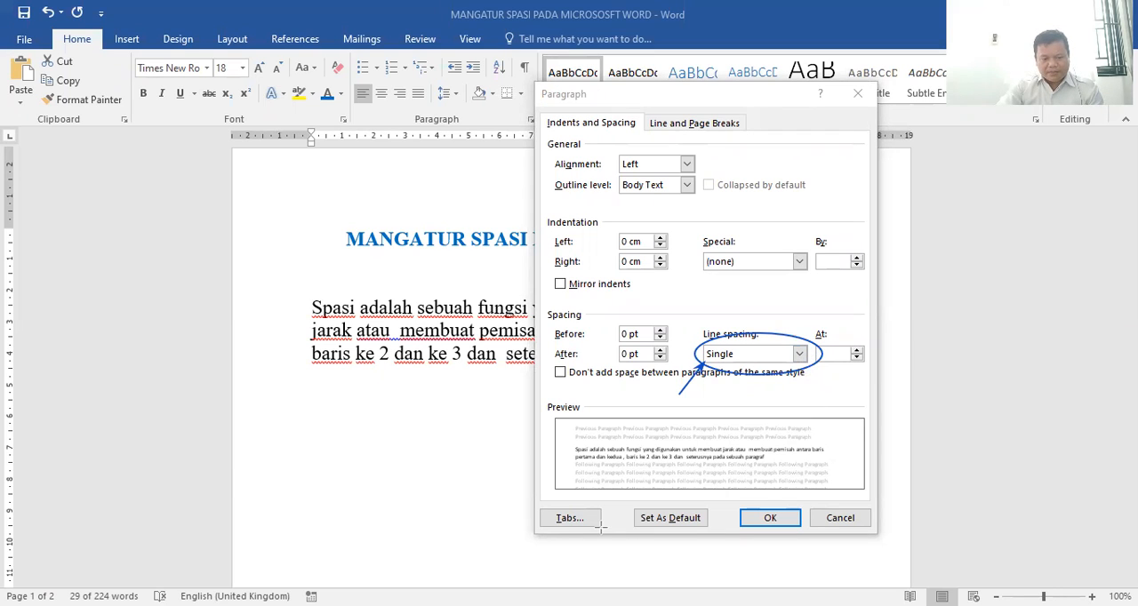
{"action": "left_click_drag", "start_coordinate": [810, 377], "coordinate": [798, 355]}
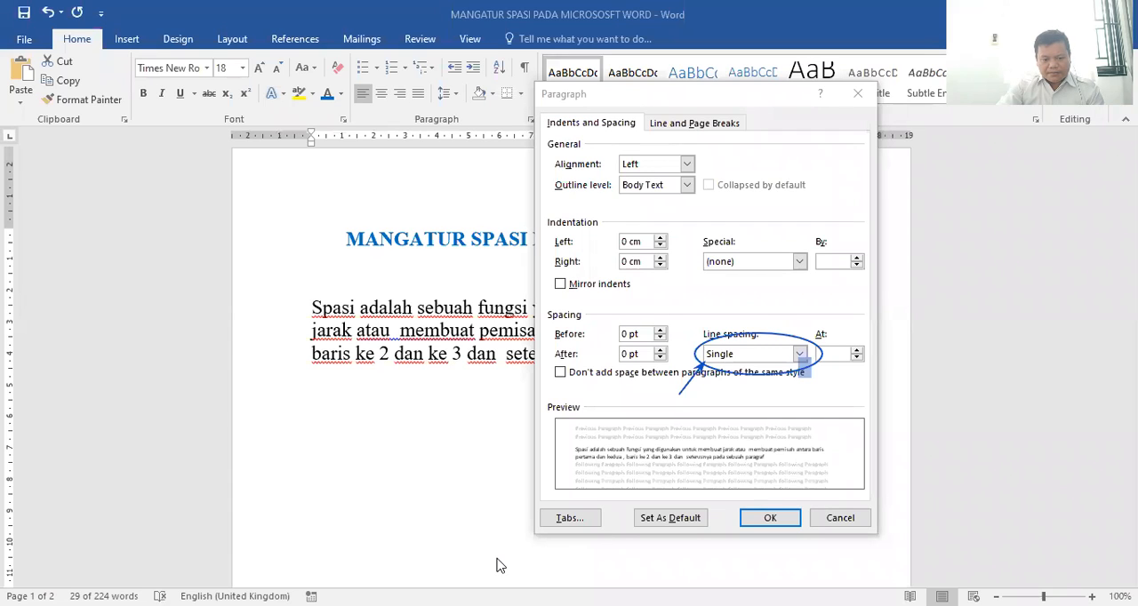
{"action": "left_click_drag", "start_coordinate": [816, 393], "coordinate": [801, 359]}
Preview the line spacing options 1,5 lines, Double and Single for the selected paragraph, ending on 1,5 lines
{"action": "left_click", "coordinate": [800, 355]}
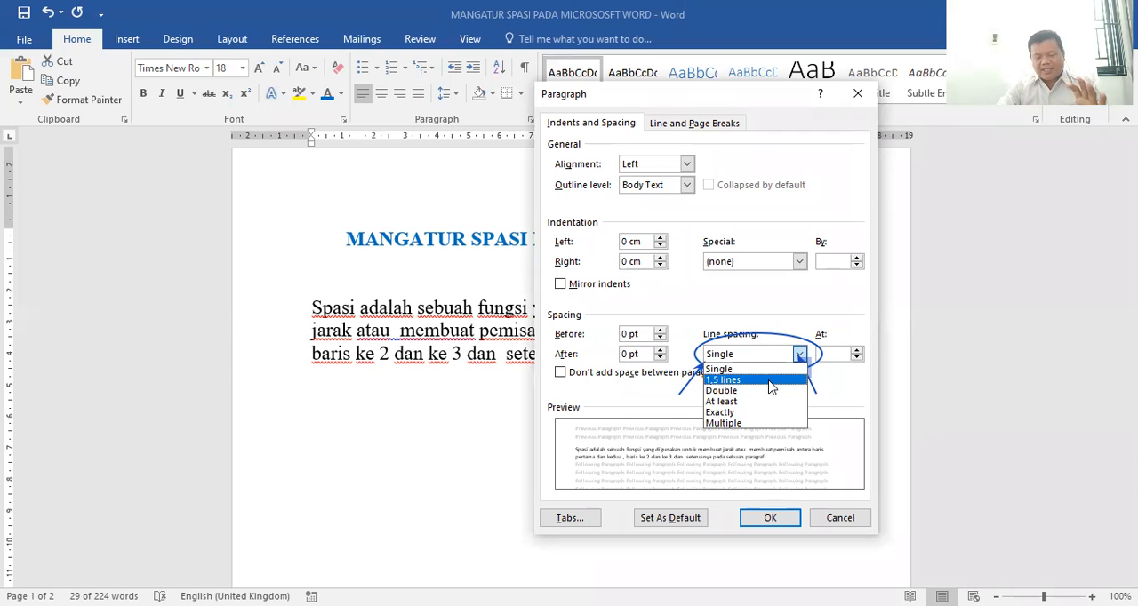
{"action": "left_click", "coordinate": [770, 385]}
{"action": "left_click", "coordinate": [800, 354]}
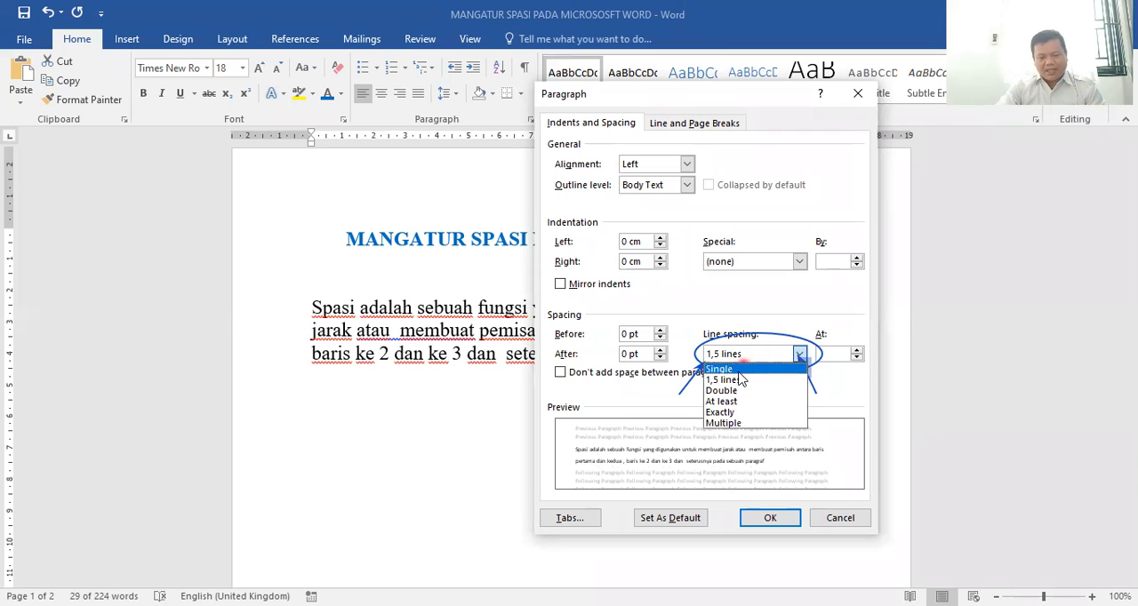
{"action": "left_click", "coordinate": [735, 391]}
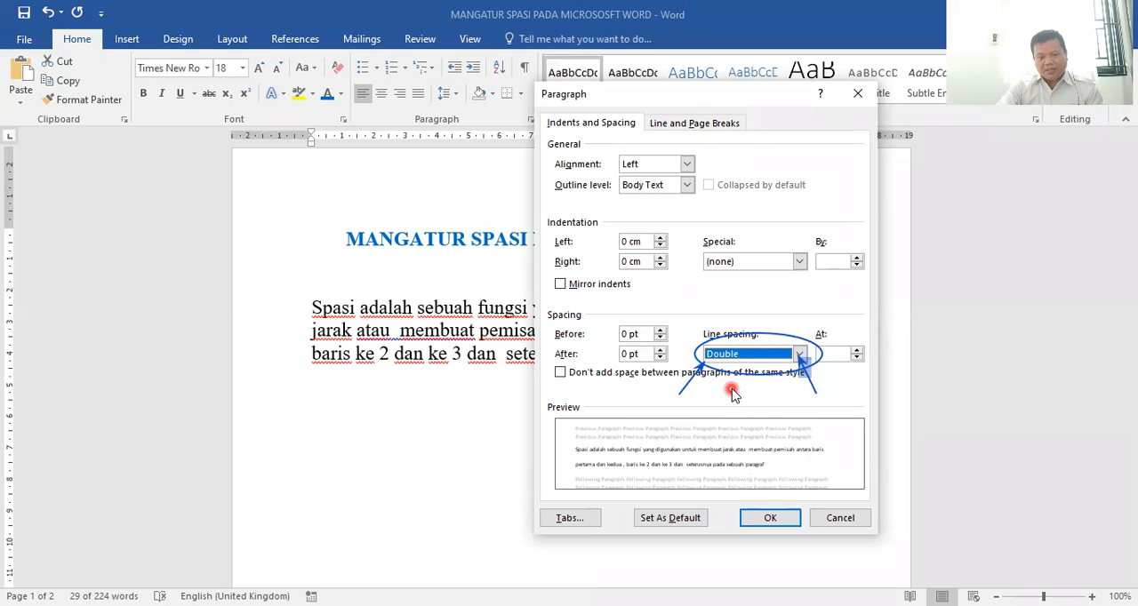
{"action": "left_click", "coordinate": [733, 355]}
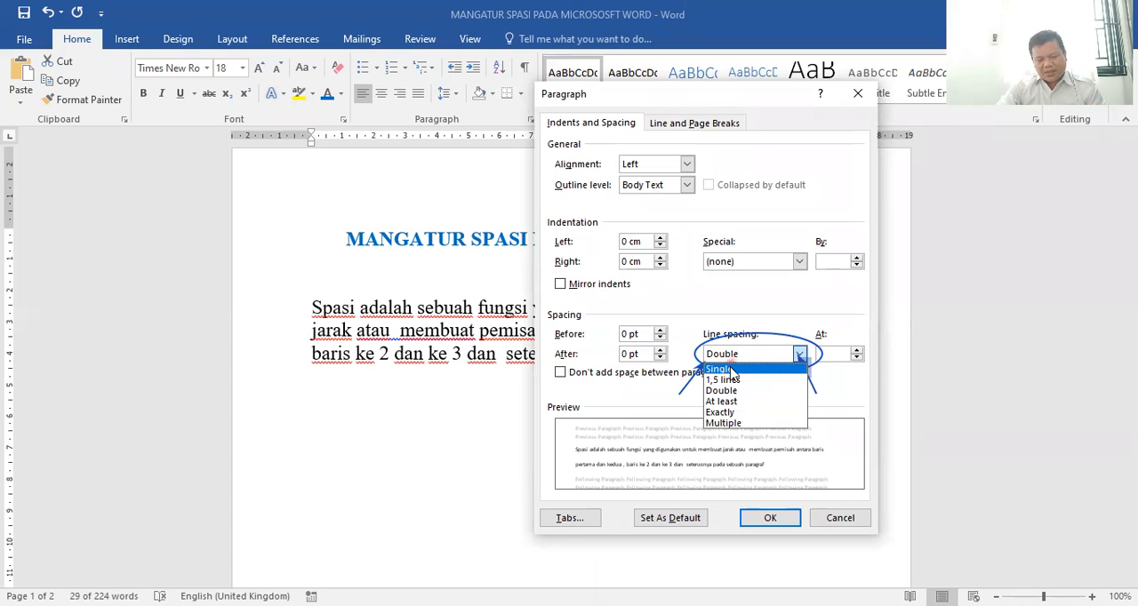
{"action": "left_click", "coordinate": [731, 369]}
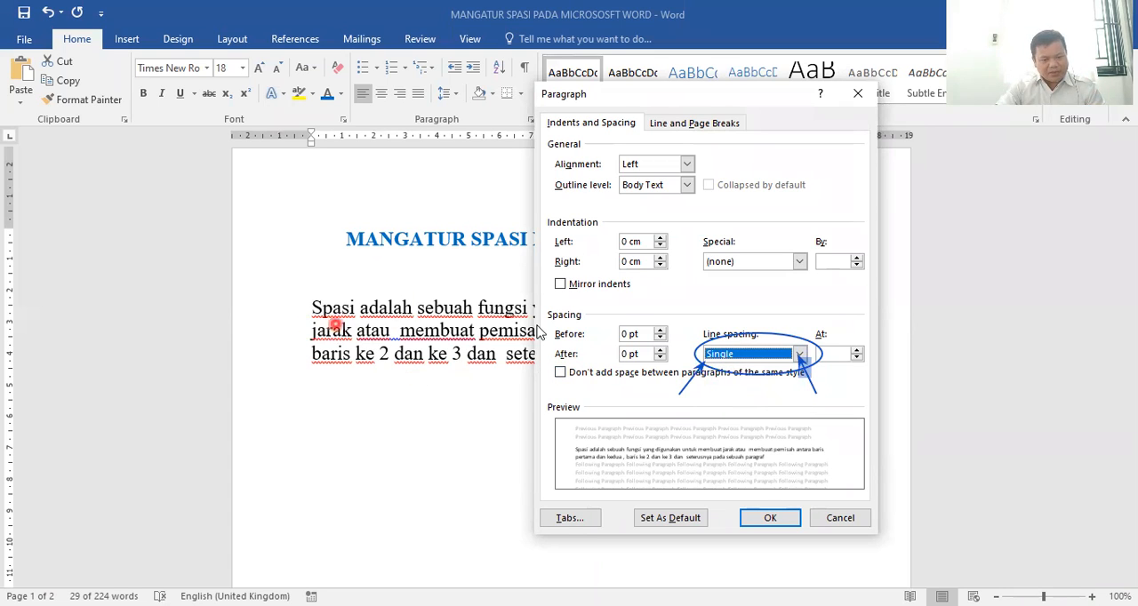
{"action": "left_click", "coordinate": [734, 355]}
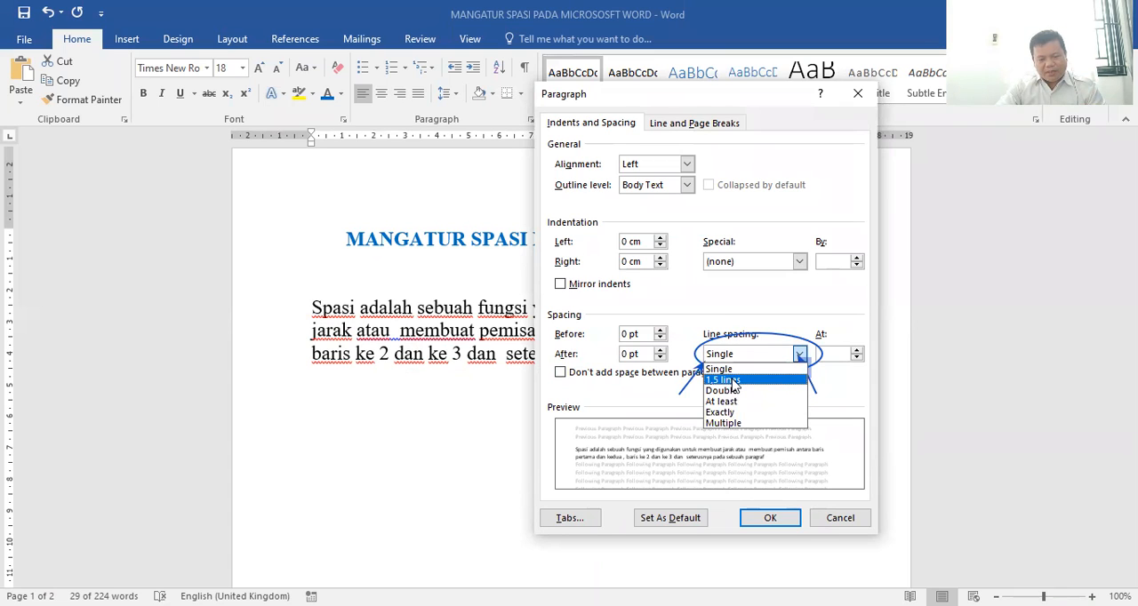
{"action": "left_click", "coordinate": [732, 380]}
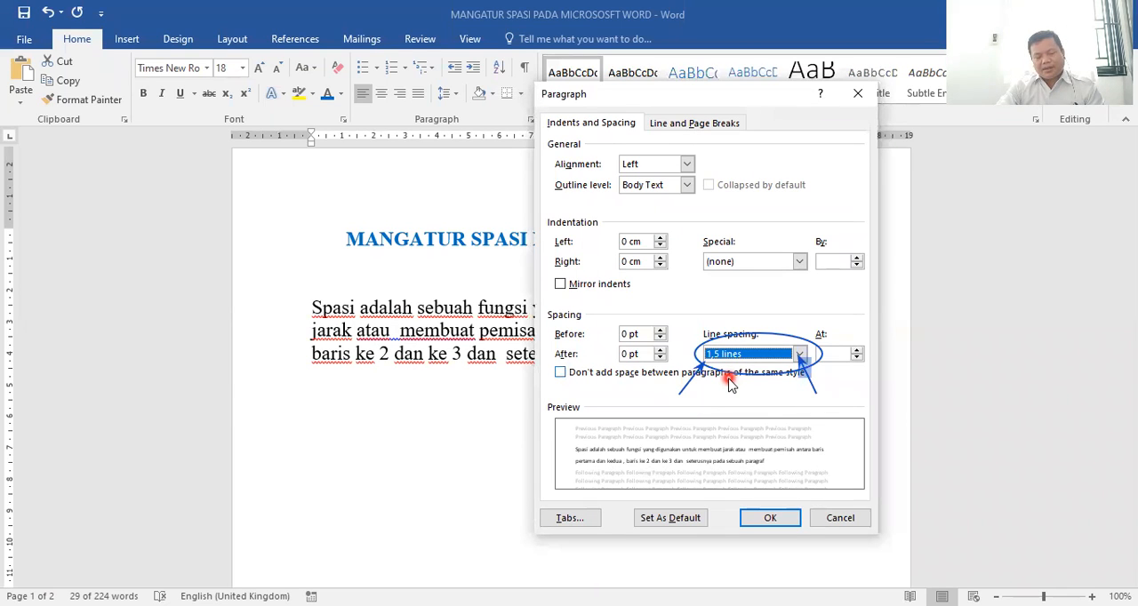
Set the selected paragraph's line spacing to Double, mark the start of its lines with an on-screen vertical line, and apply the setting
{"action": "left_click", "coordinate": [800, 354]}
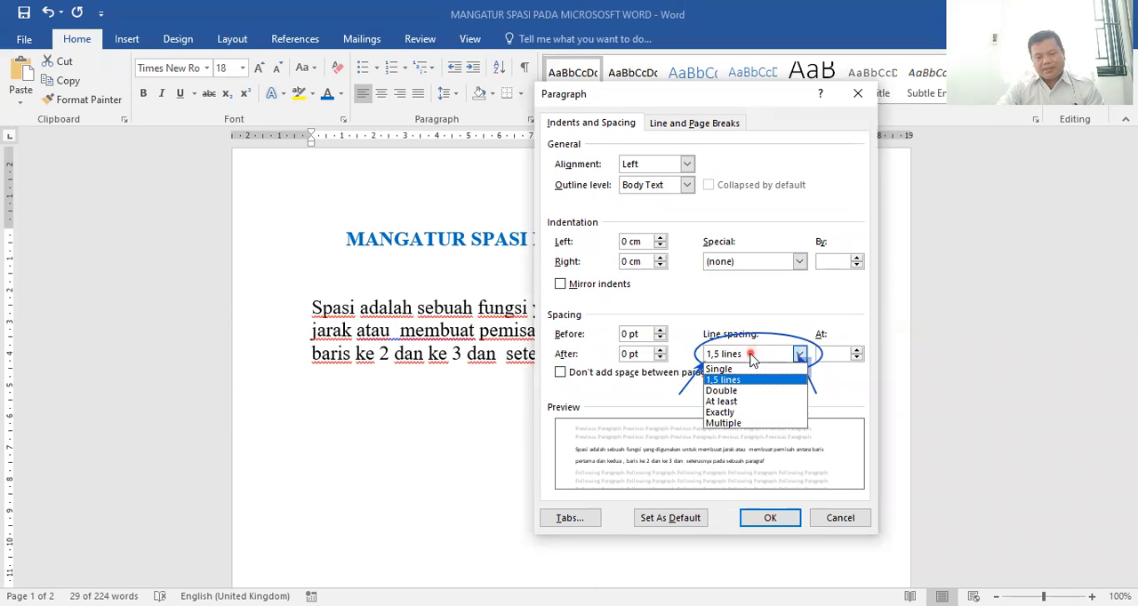
{"action": "left_click", "coordinate": [731, 391]}
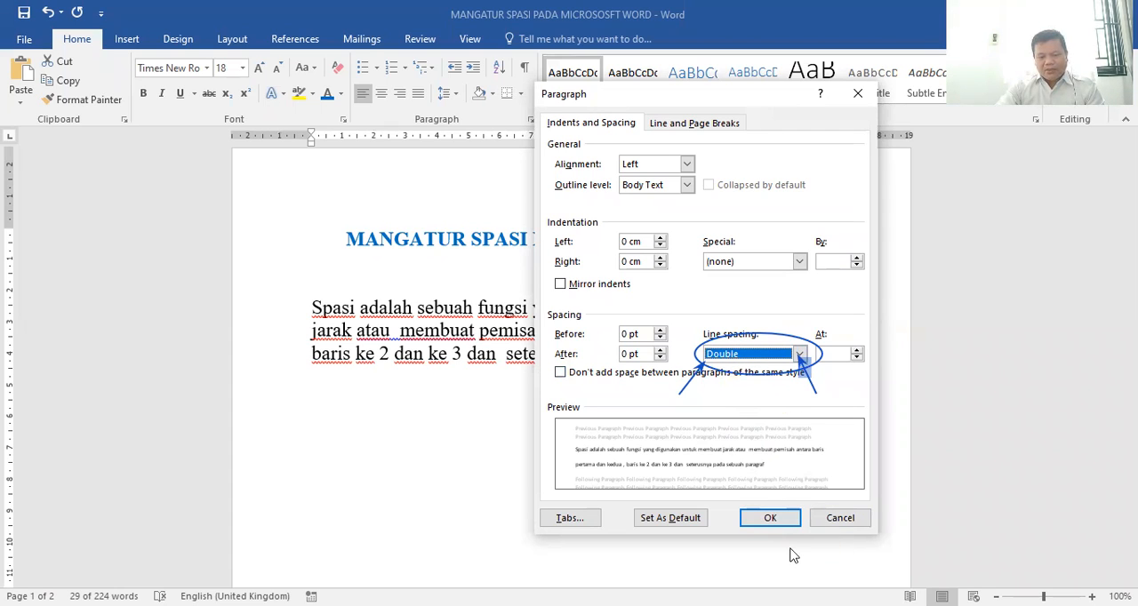
{"action": "left_click", "coordinate": [770, 519]}
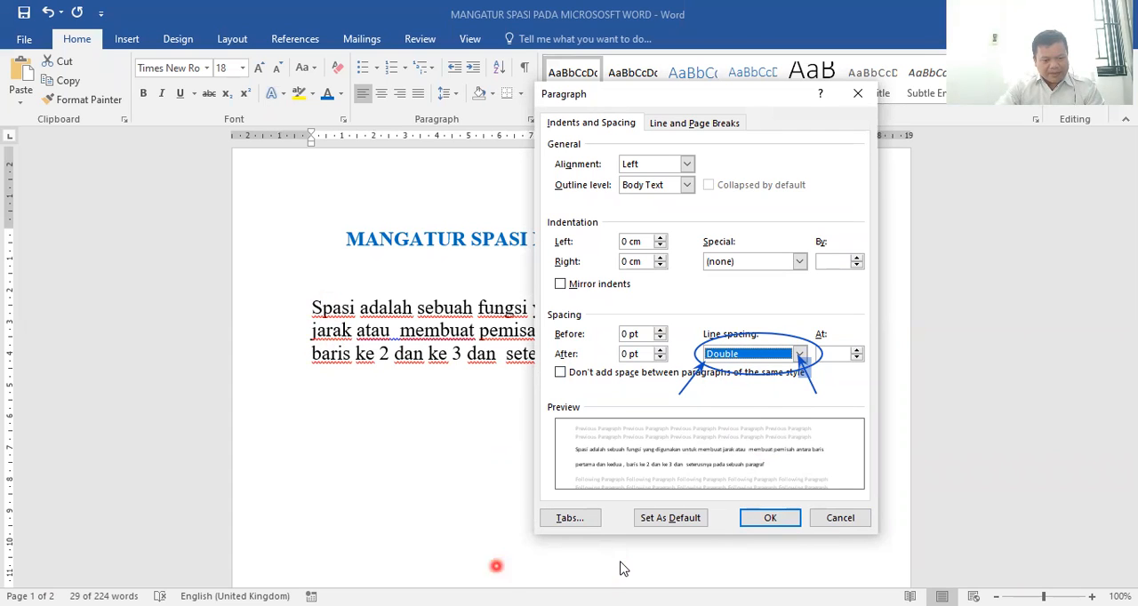
{"action": "mouse_move", "coordinate": [304, 295]}
{"action": "left_mouse_down"}
{"action": "mouse_move", "coordinate": [306, 388]}
{"action": "mouse_move", "coordinate": [304, 370]}
{"action": "left_mouse_up"}
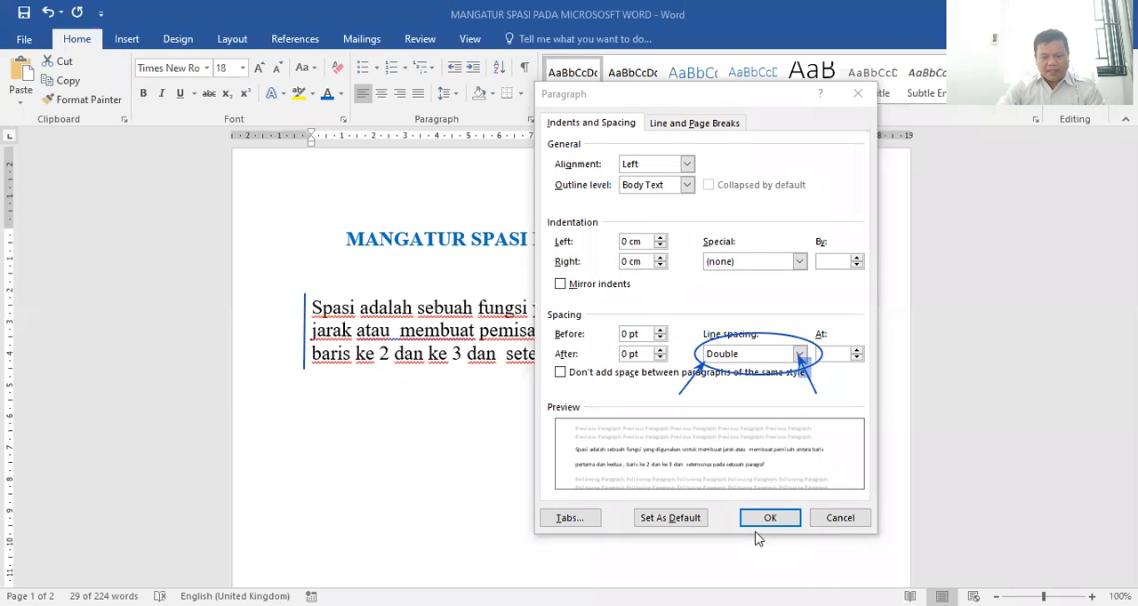
{"action": "left_click", "coordinate": [781, 523]}
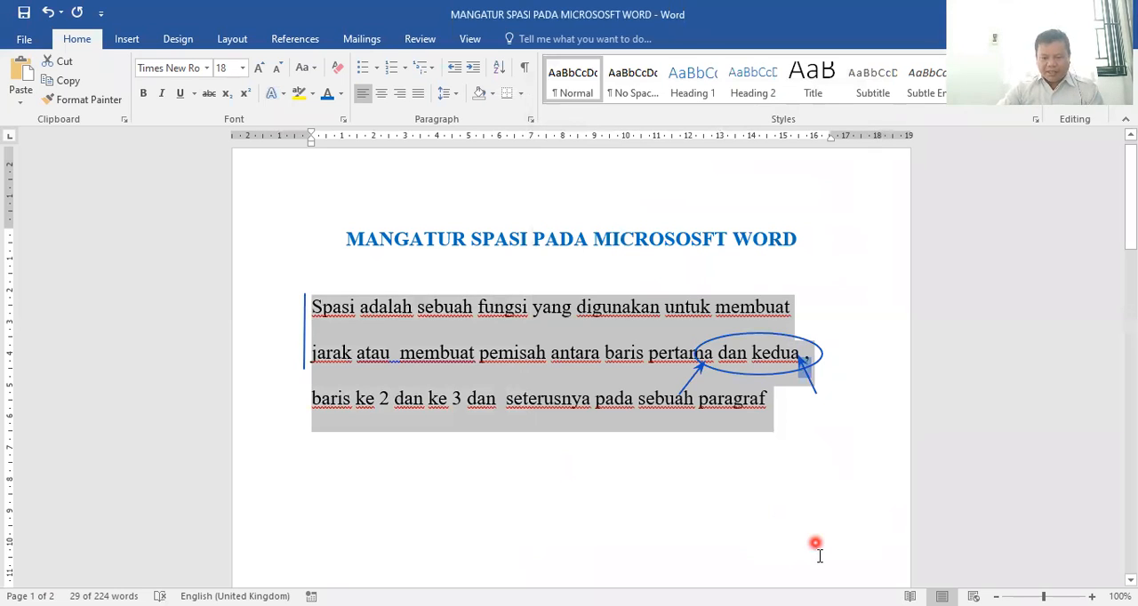
{"action": "left_click", "coordinate": [818, 551]}
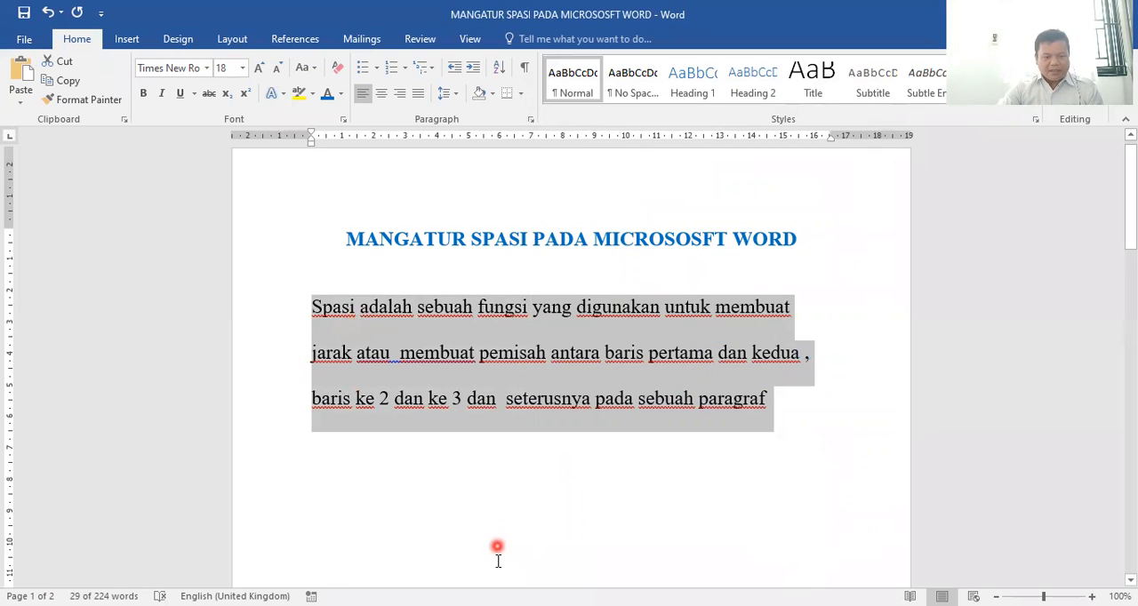
Mark the gaps between the paragraph's double-spaced lines with four on-screen blue arrows pointing down
{"action": "left_click_drag", "start_coordinate": [415, 321], "coordinate": [416, 348]}
{"action": "left_click_drag", "start_coordinate": [513, 365], "coordinate": [513, 400]}
{"action": "left_click_drag", "start_coordinate": [644, 316], "coordinate": [645, 348]}
{"action": "left_click_drag", "start_coordinate": [720, 364], "coordinate": [721, 397]}
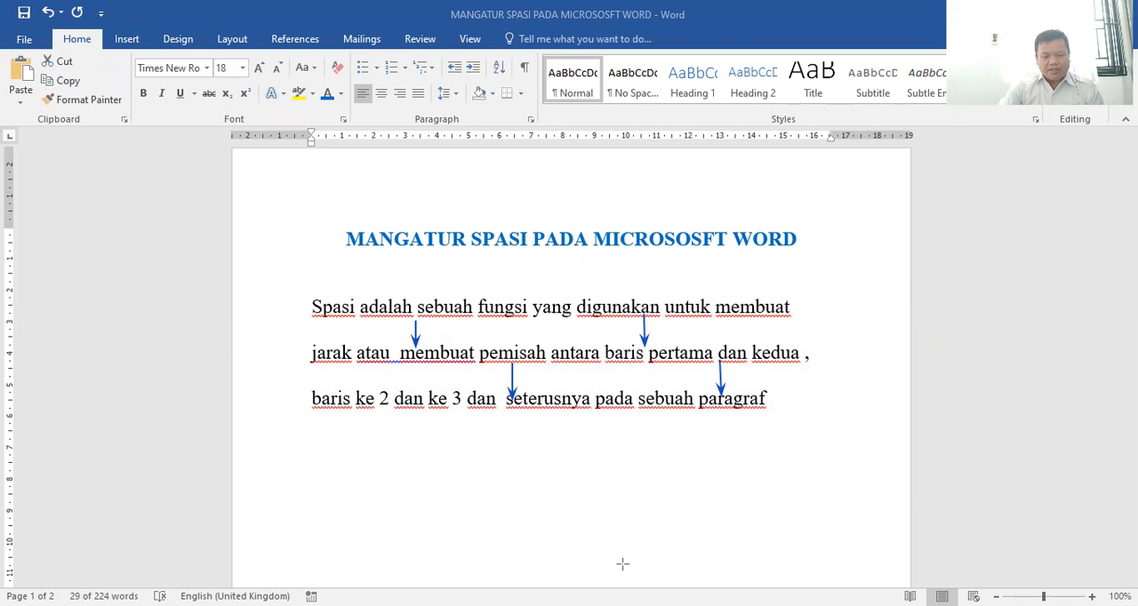
Change the selected paragraph's line spacing to 1,5 lines and apply it
{"action": "left_click", "coordinate": [531, 119]}
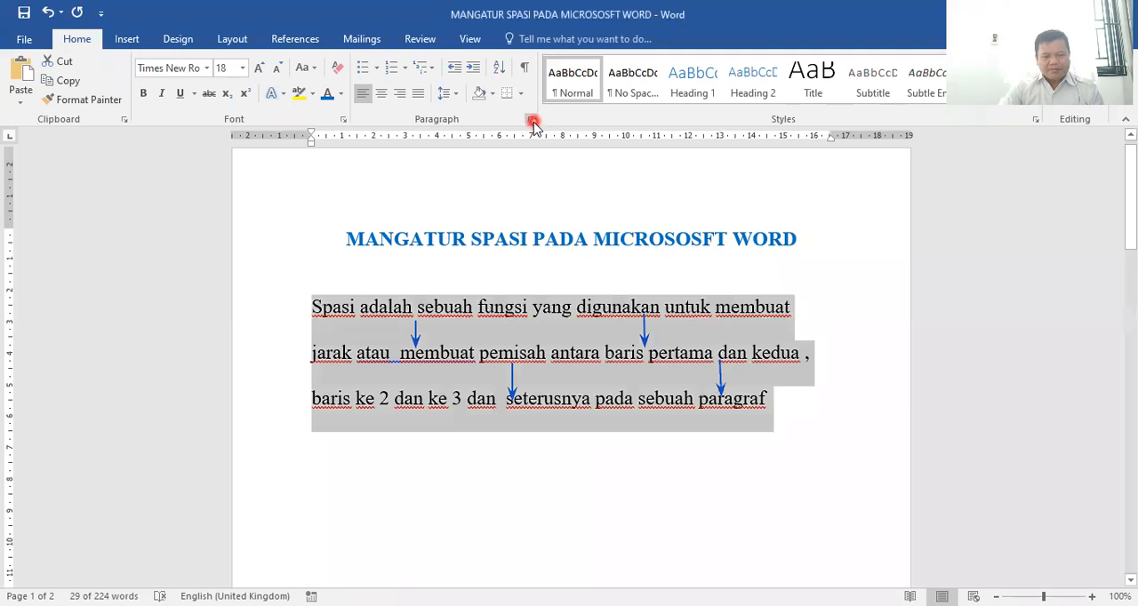
{"action": "left_click", "coordinate": [533, 125]}
{"action": "left_click", "coordinate": [734, 358]}
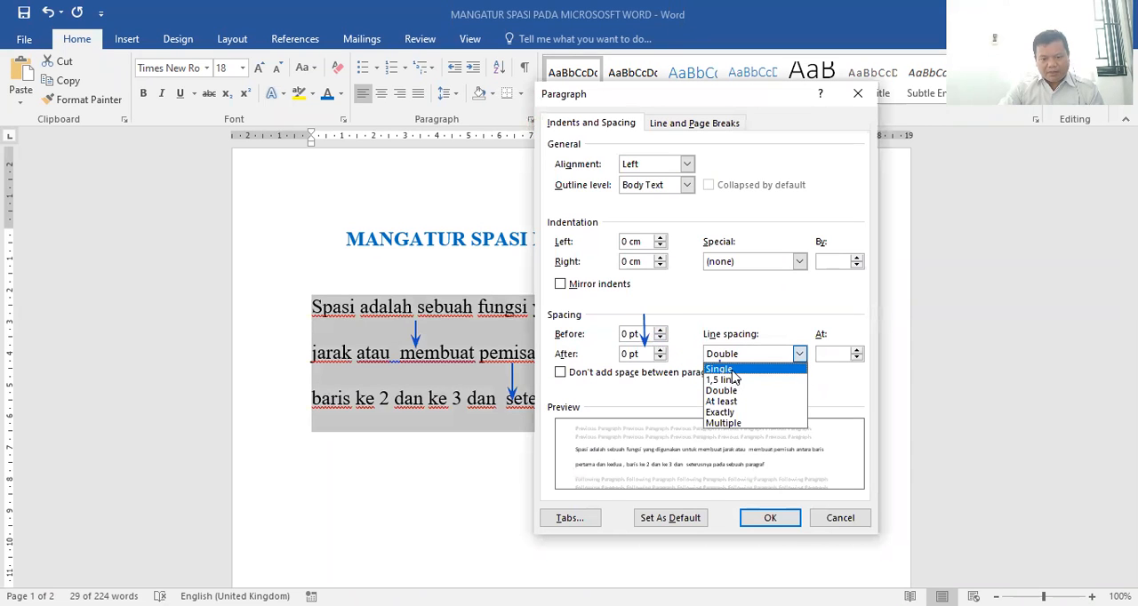
{"action": "left_click", "coordinate": [730, 369]}
{"action": "left_click", "coordinate": [757, 354]}
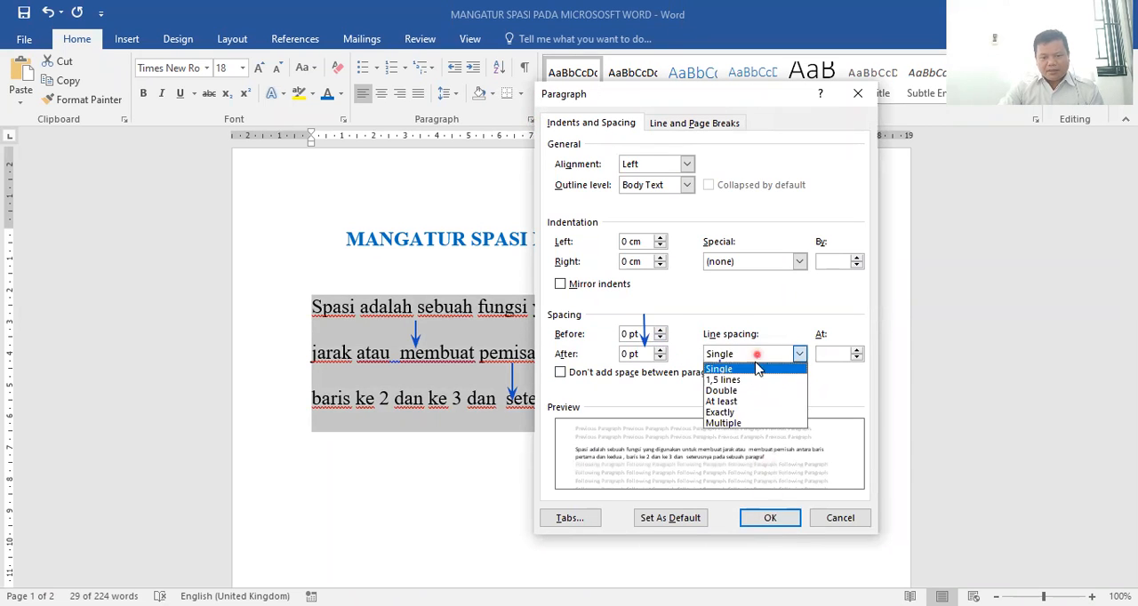
{"action": "left_click", "coordinate": [756, 379]}
{"action": "left_click", "coordinate": [757, 521]}
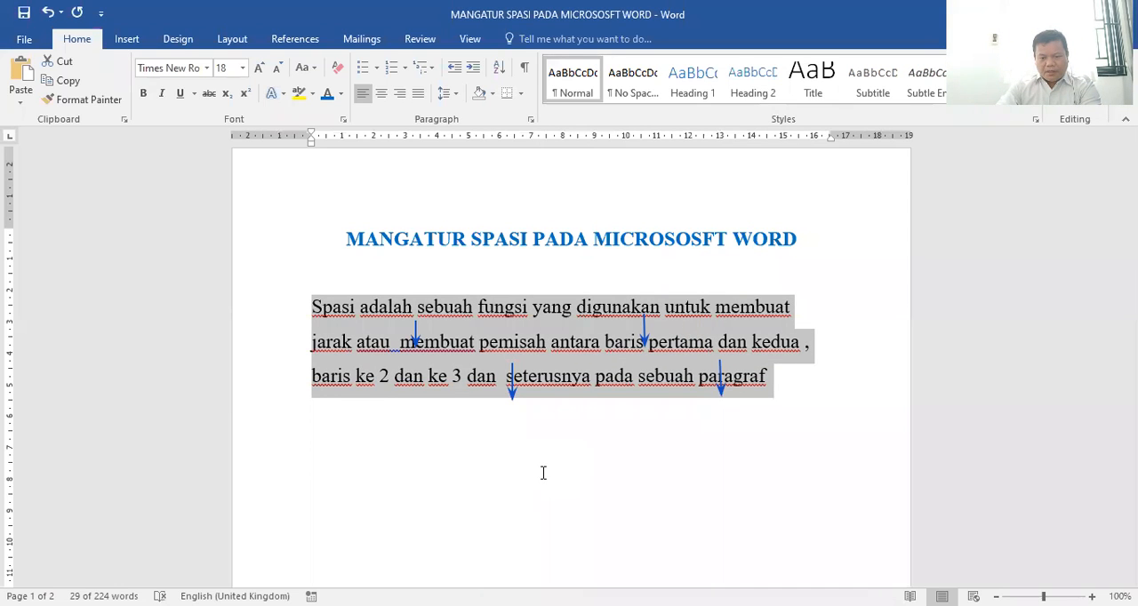
Mark the gaps between the paragraph's lines at 1,5 spacing with four on-screen red arrows pointing down
{"action": "left_click", "coordinate": [512, 319]}
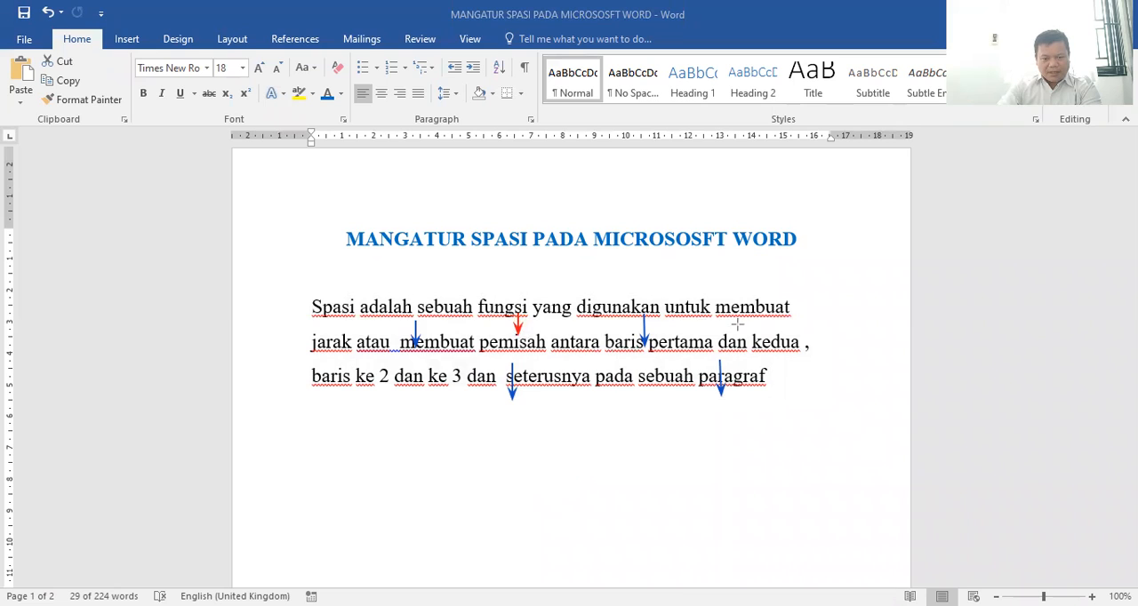
{"action": "left_click_drag", "start_coordinate": [742, 319], "coordinate": [740, 341]}
{"action": "left_click_drag", "start_coordinate": [608, 352], "coordinate": [610, 375]}
{"action": "left_click_drag", "start_coordinate": [458, 353], "coordinate": [458, 376]}
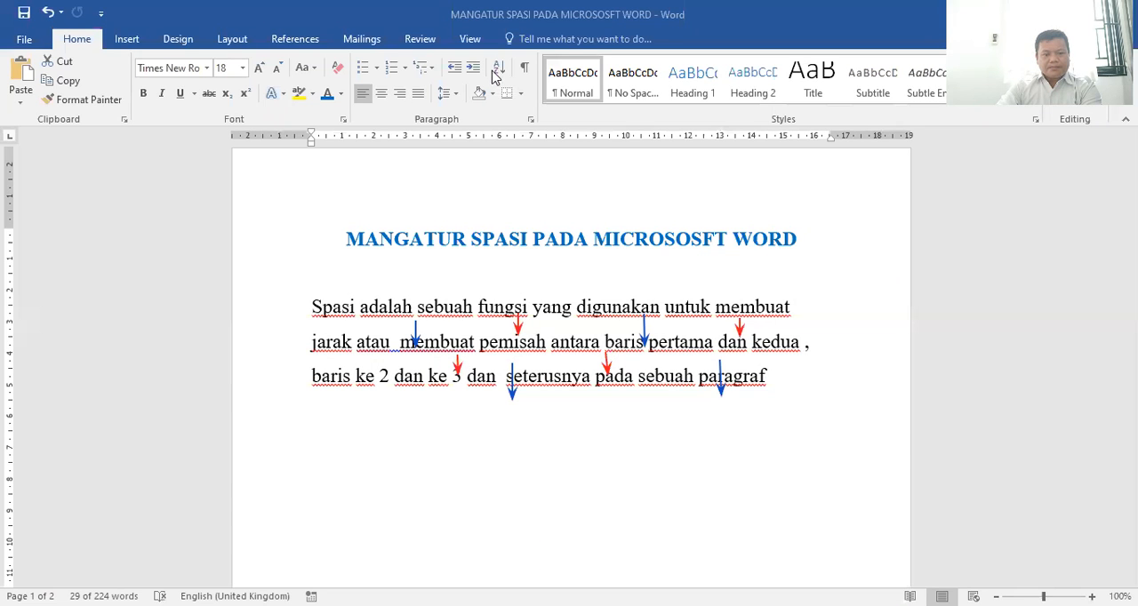
Change the selected paragraph's line spacing to Single and apply it
{"action": "left_click", "coordinate": [614, 195]}
{"action": "left_click", "coordinate": [534, 118]}
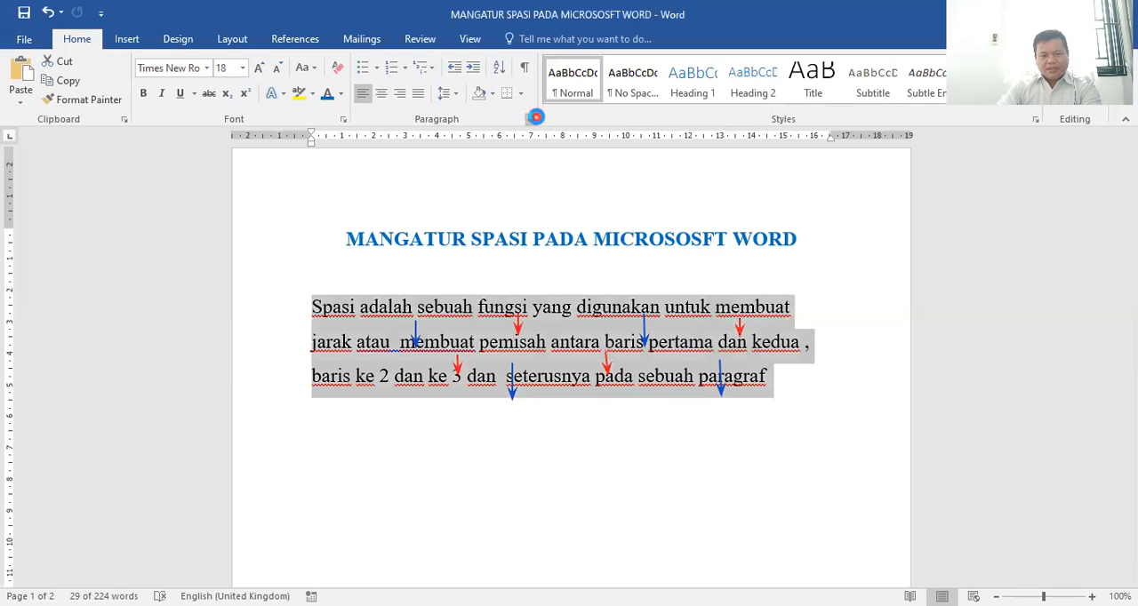
{"action": "left_click", "coordinate": [799, 354]}
{"action": "left_click", "coordinate": [725, 372]}
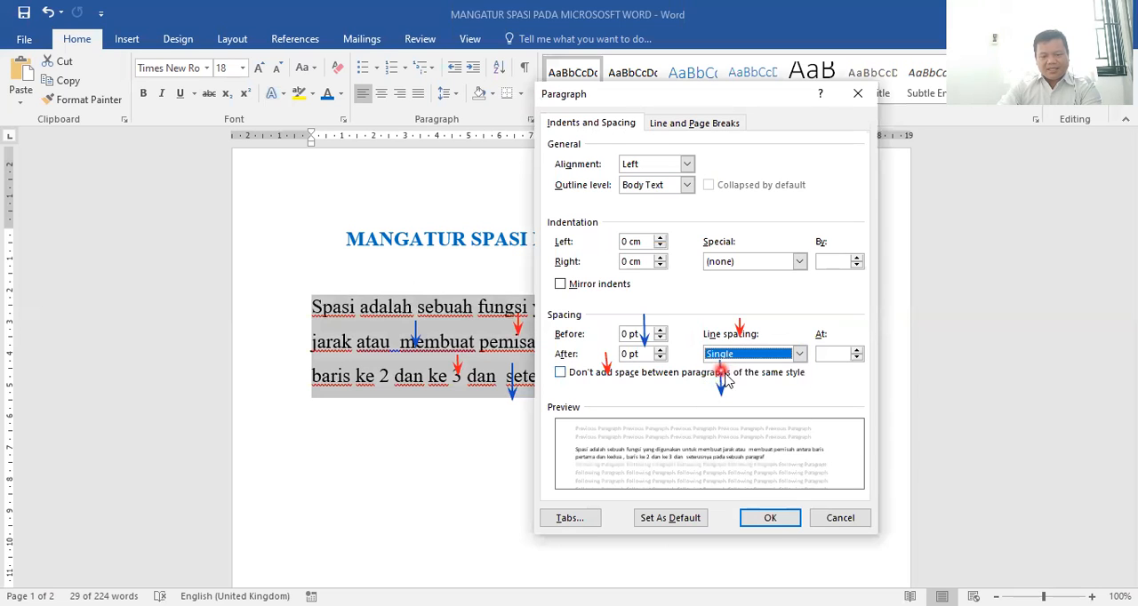
{"action": "left_click", "coordinate": [772, 519]}
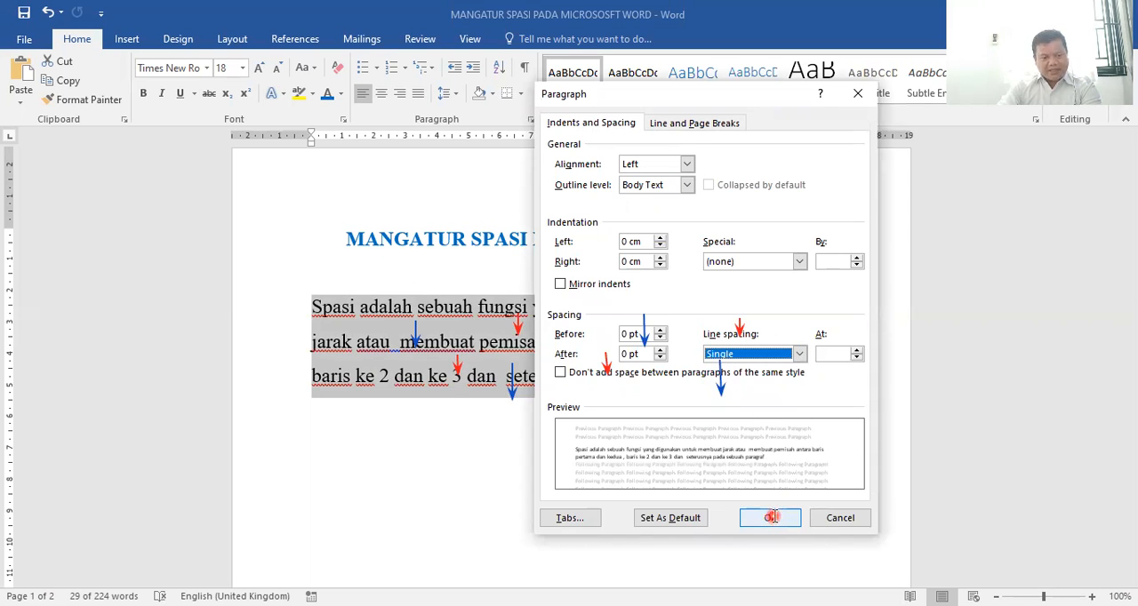
{"action": "left_click", "coordinate": [772, 518]}
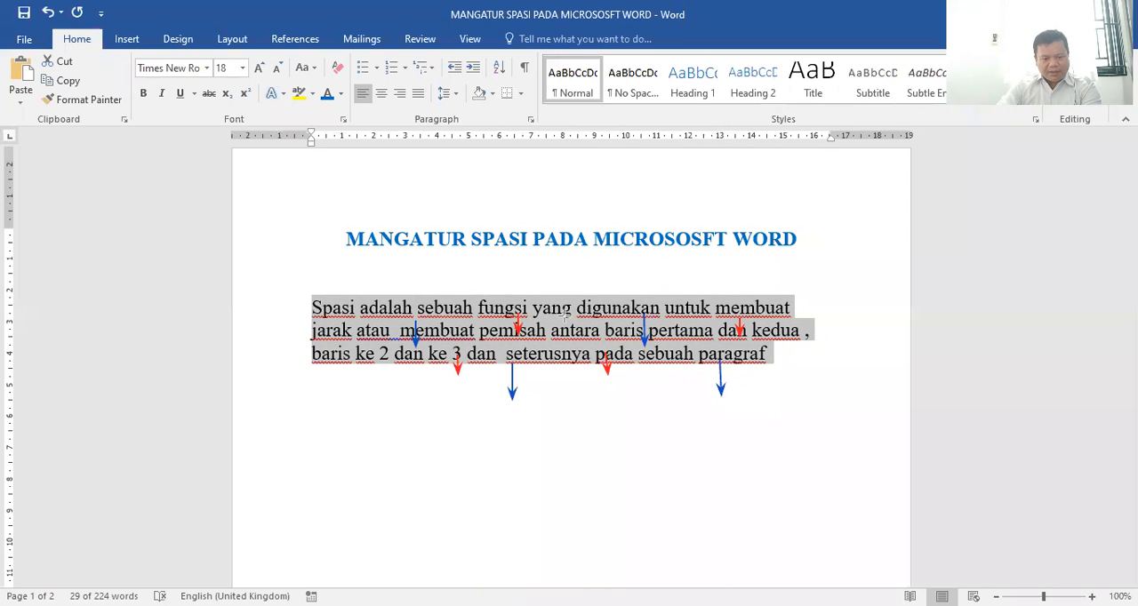
Mark the gaps between the paragraph's single-spaced lines with short on-screen green arrows pointing down
{"action": "left_click", "coordinate": [335, 313]}
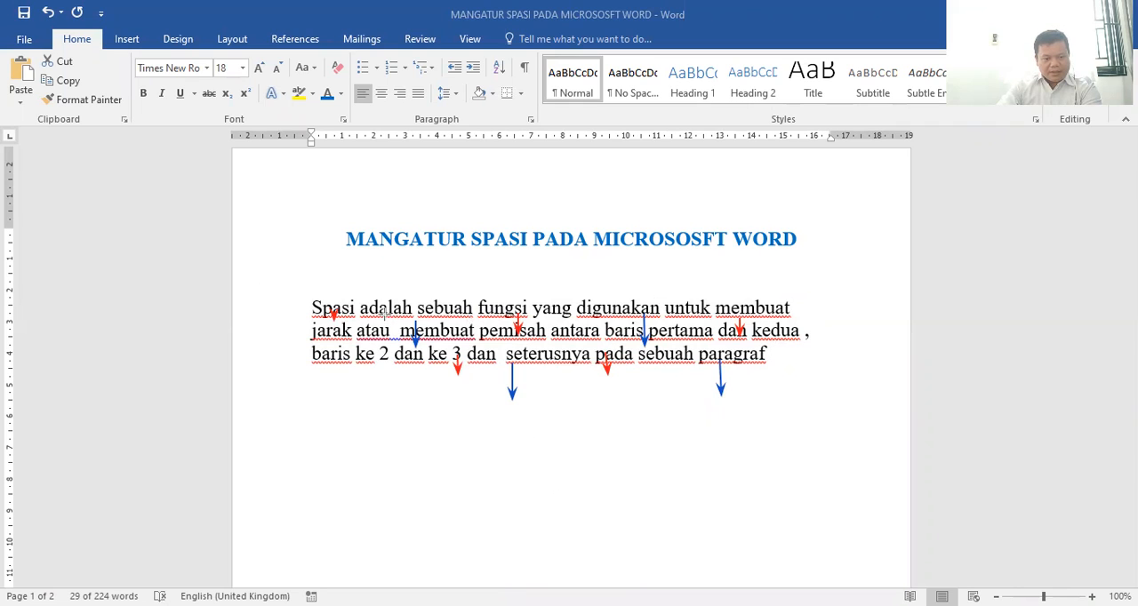
{"action": "left_click_drag", "start_coordinate": [551, 313], "coordinate": [552, 325]}
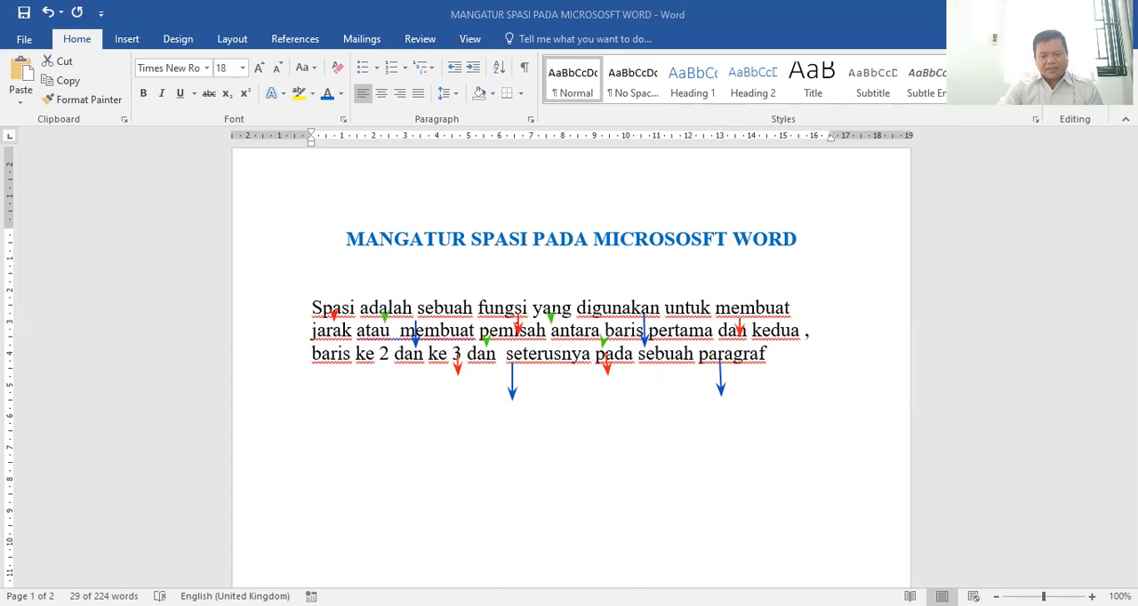
Set the selected paragraph's line spacing back to Double and apply it
{"action": "left_click", "coordinate": [532, 119]}
{"action": "left_click", "coordinate": [532, 119]}
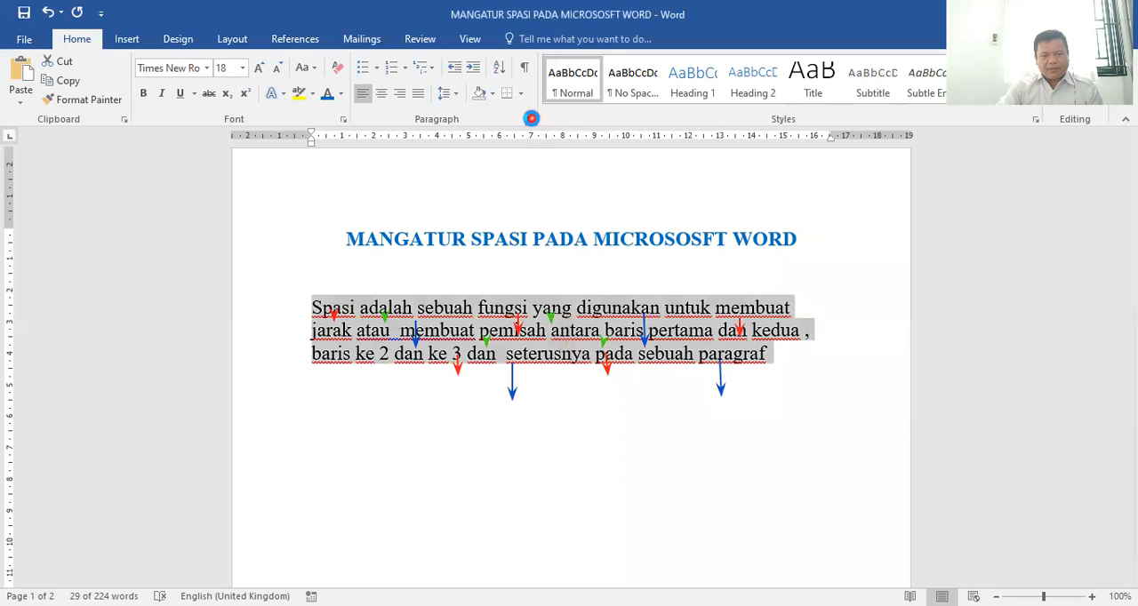
{"action": "left_click", "coordinate": [720, 354]}
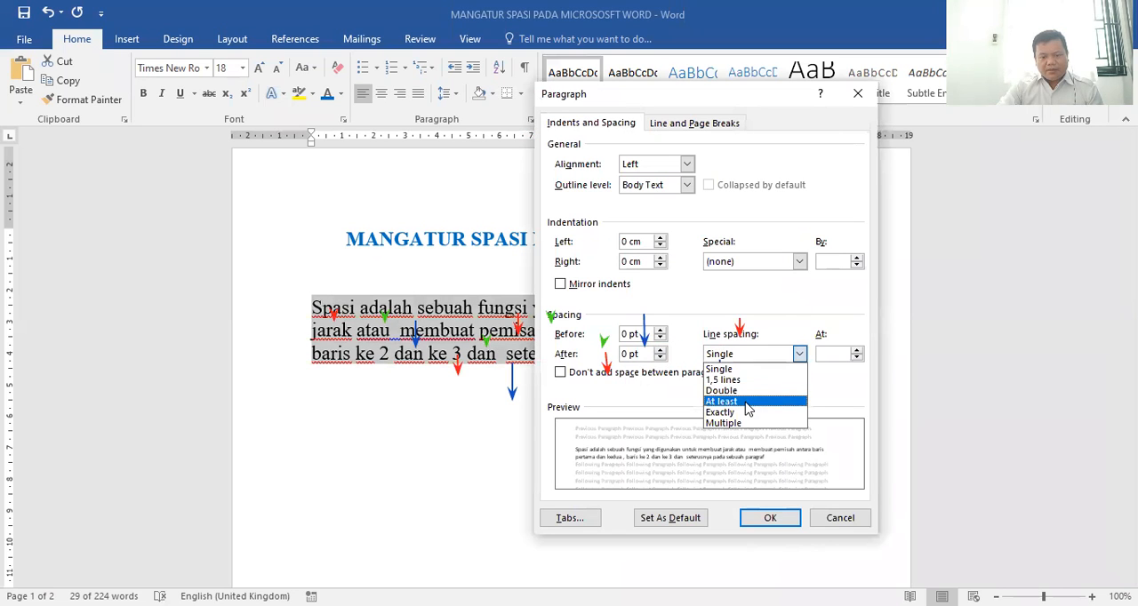
{"action": "left_click", "coordinate": [738, 391]}
{"action": "left_click", "coordinate": [770, 523]}
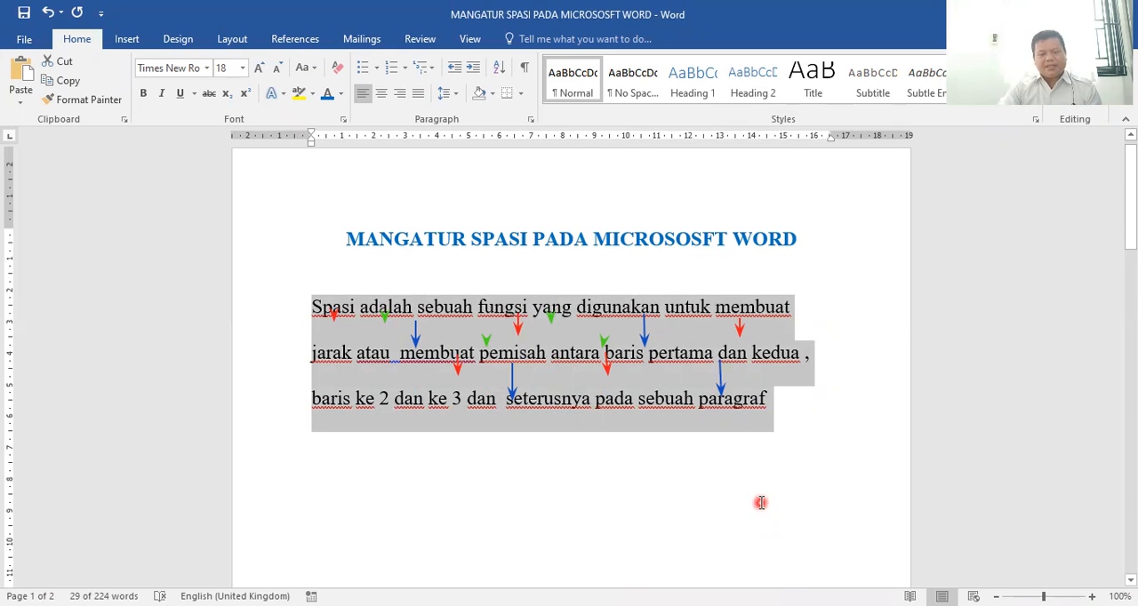
{"action": "scroll", "coordinate": [706, 431], "scroll_direction": "down", "scroll_amount": 5}
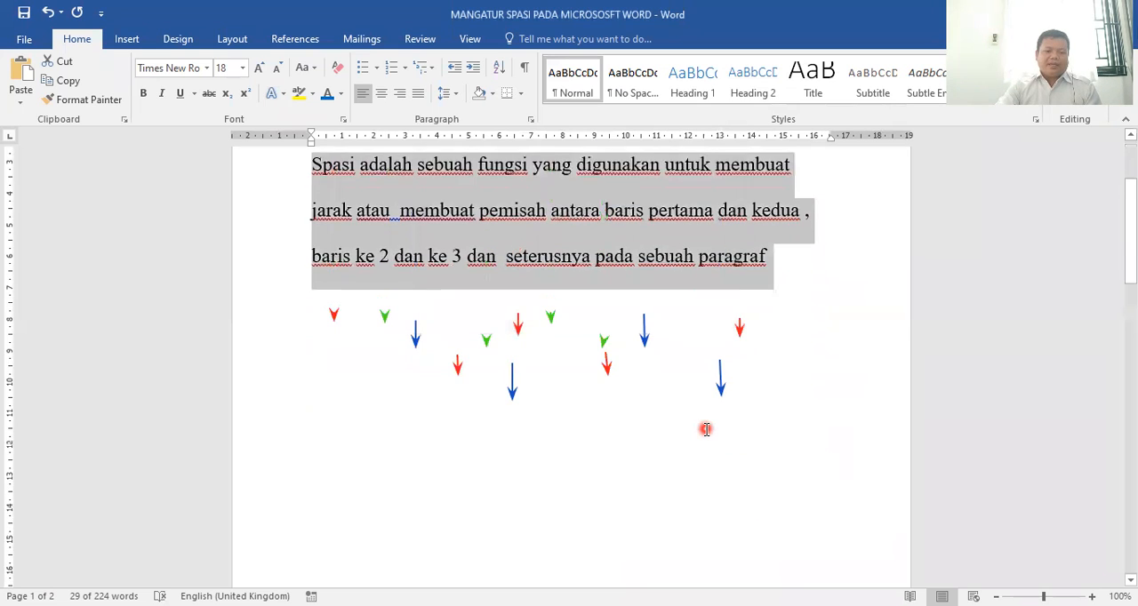
{"action": "scroll", "coordinate": [706, 431], "scroll_direction": "up", "scroll_amount": 5}
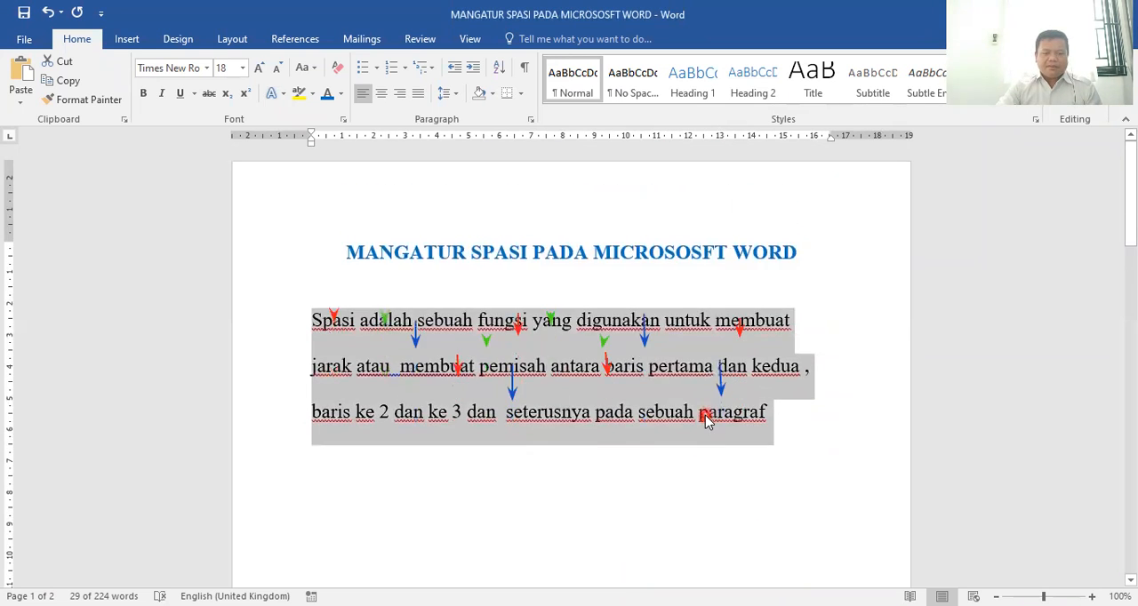
{"action": "scroll", "coordinate": [706, 421], "scroll_direction": "down", "scroll_amount": 1}
{"action": "scroll", "coordinate": [706, 414], "scroll_direction": "up", "scroll_amount": 1}
{"action": "scroll", "coordinate": [706, 414], "scroll_direction": "down", "scroll_amount": 1}
{"action": "scroll", "coordinate": [708, 414], "scroll_direction": "up", "scroll_amount": 1}
{"action": "scroll", "coordinate": [706, 418], "scroll_direction": "down", "scroll_amount": 1}
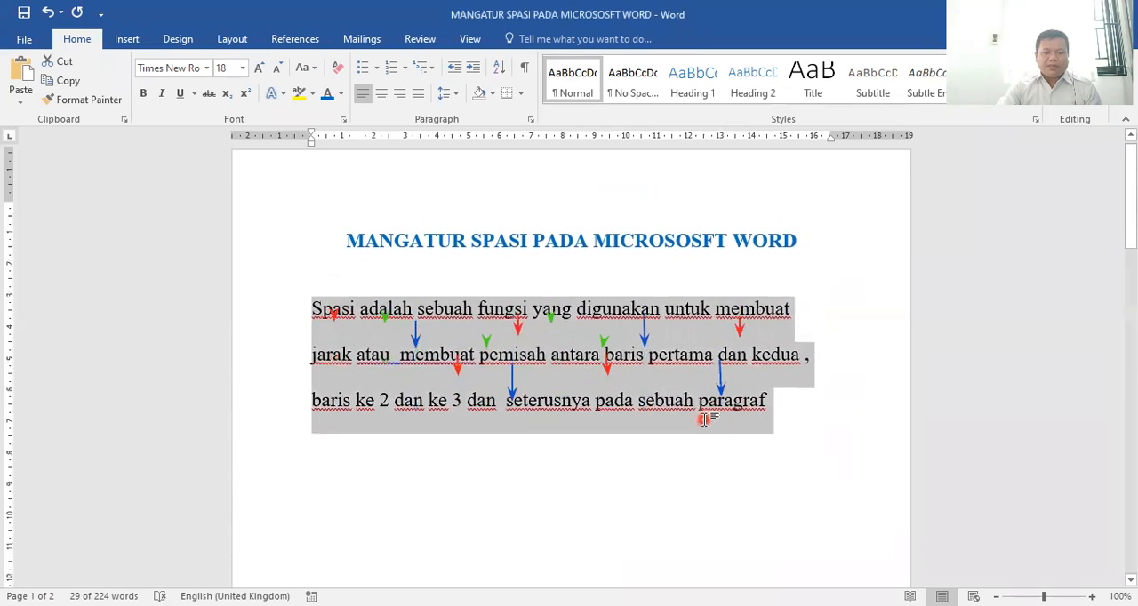
{"action": "scroll", "coordinate": [704, 419], "scroll_direction": "up", "scroll_amount": 1}
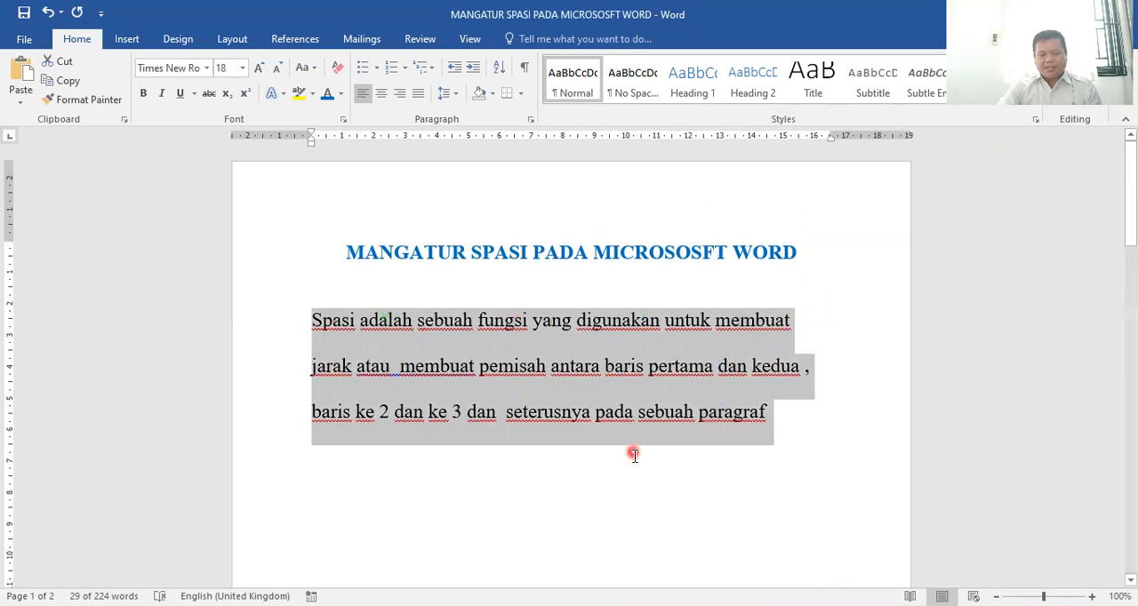
Select all the story text below the title KANCIL DAN KERBAU DUNGU on page 2 and set its line spacing to Double
{"action": "scroll", "coordinate": [663, 482], "scroll_direction": "down", "scroll_amount": 20}
{"action": "scroll", "coordinate": [663, 484], "scroll_direction": "down", "scroll_amount": 4}
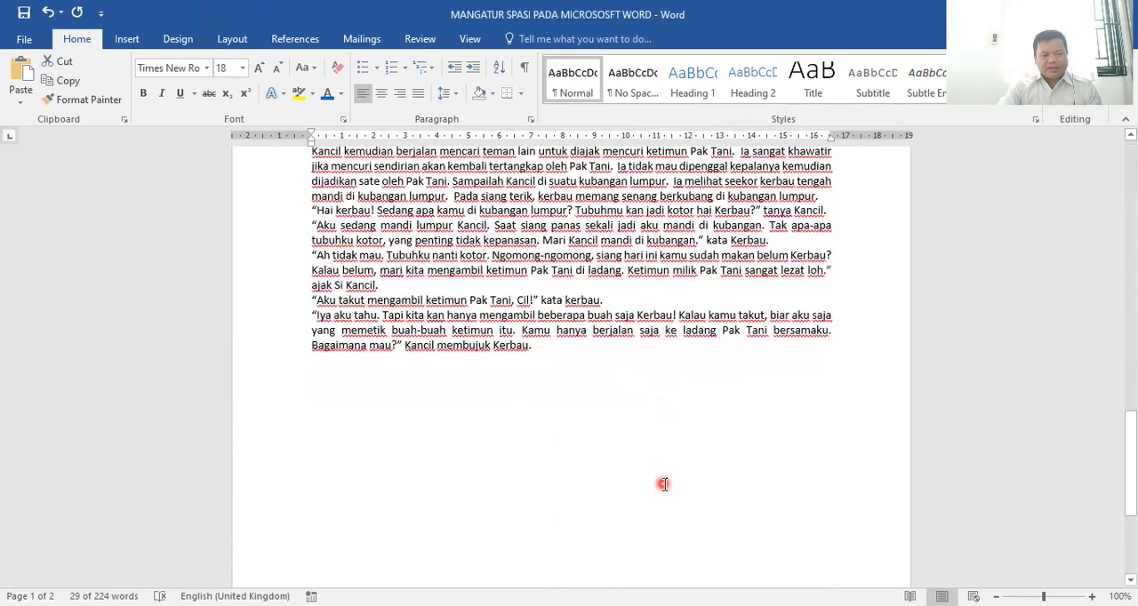
{"action": "scroll", "coordinate": [664, 484], "scroll_direction": "up", "scroll_amount": 2}
{"action": "left_click_drag", "start_coordinate": [295, 240], "coordinate": [315, 322]}
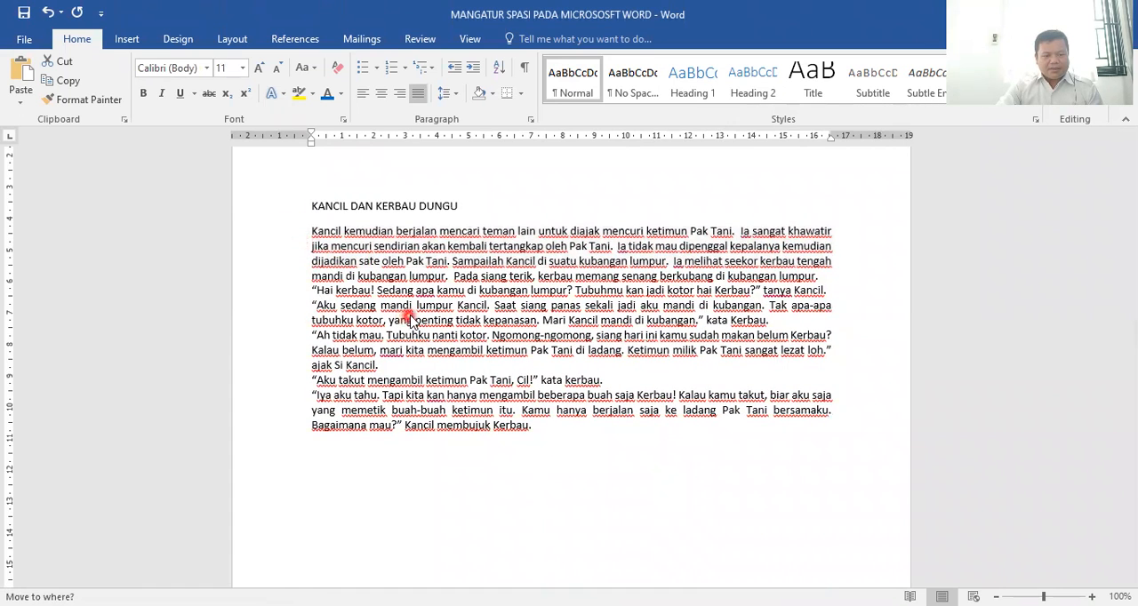
{"action": "key", "text": "ctrl+z"}
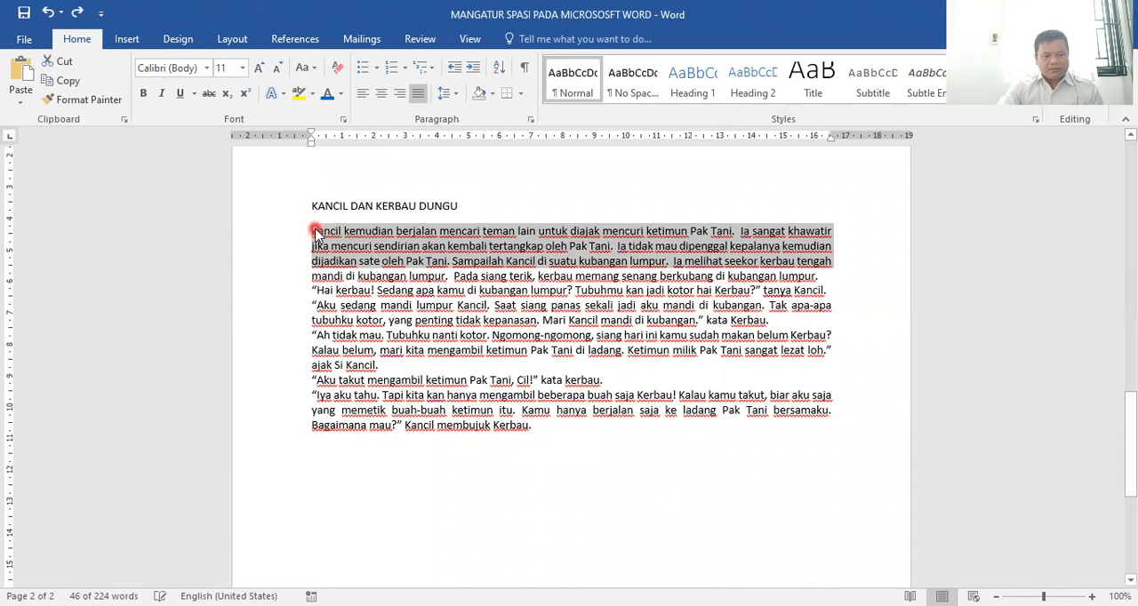
{"action": "left_click", "coordinate": [317, 234]}
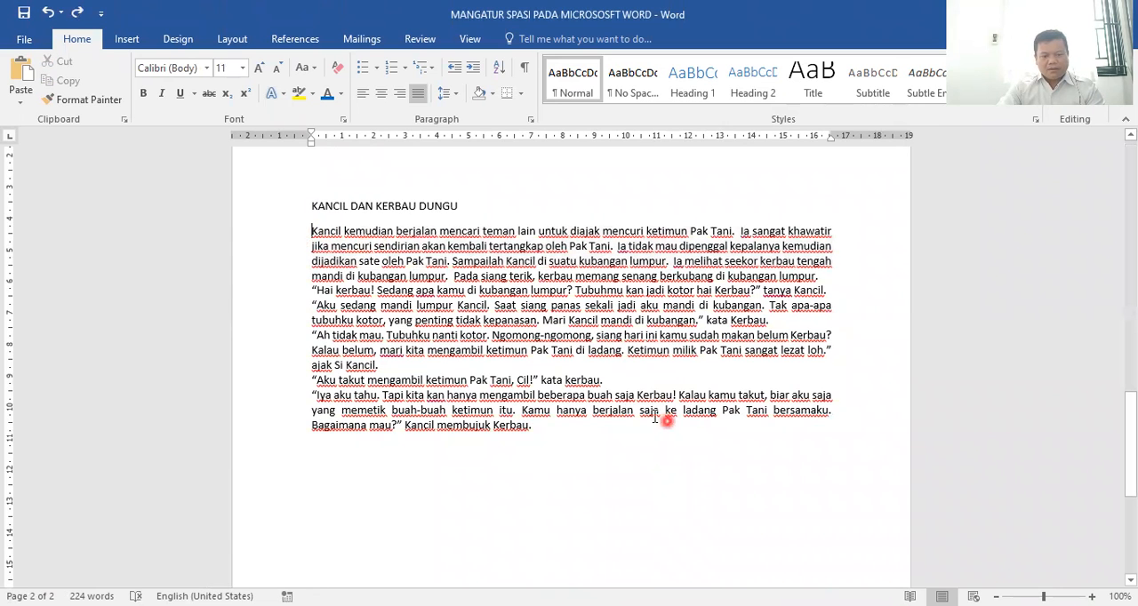
{"action": "left_click", "coordinate": [589, 430], "text": "shift"}
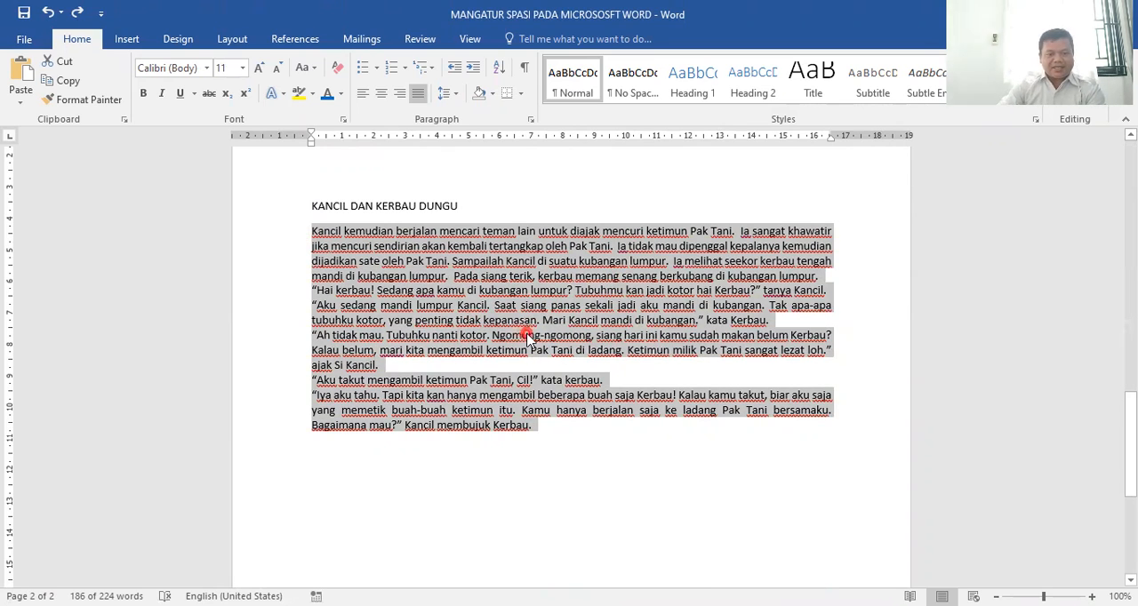
{"action": "left_click", "coordinate": [533, 123]}
{"action": "left_click", "coordinate": [799, 354]}
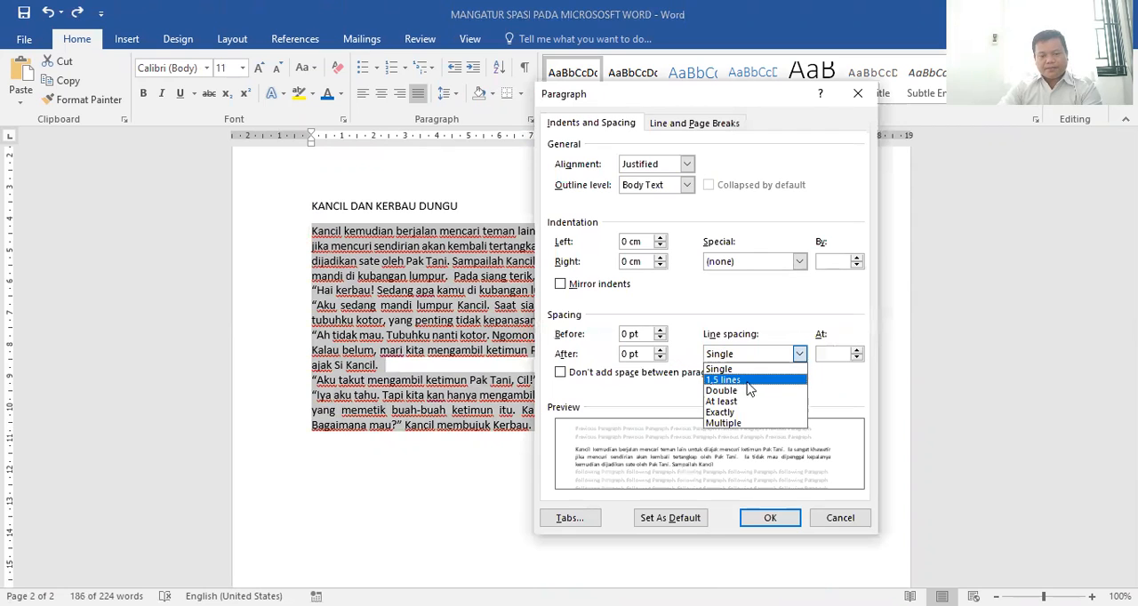
{"action": "left_click", "coordinate": [745, 391]}
{"action": "left_click", "coordinate": [765, 518]}
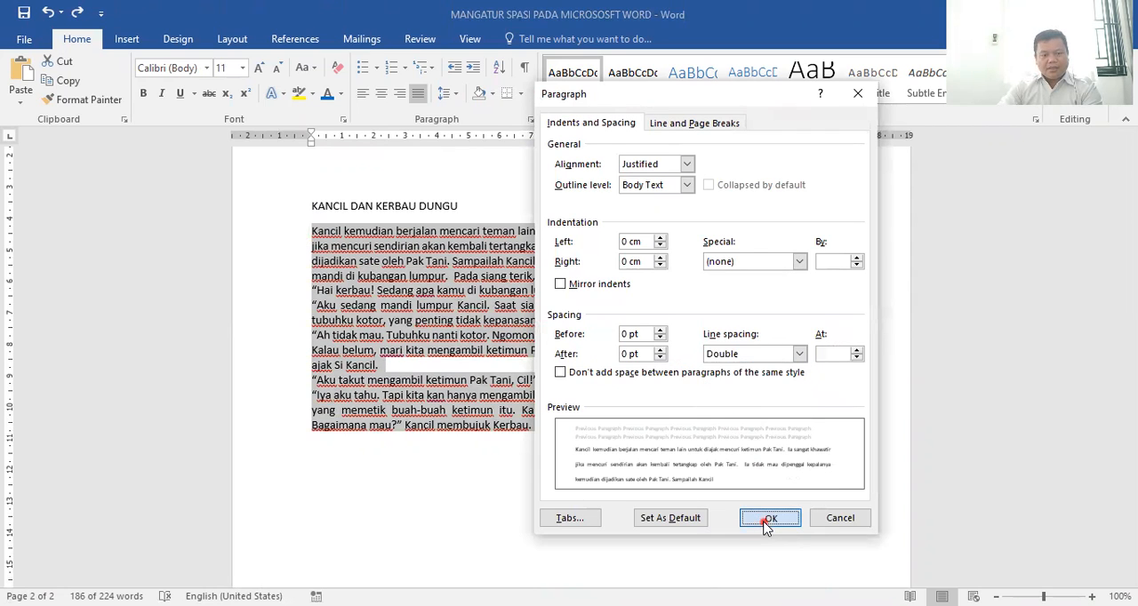
Change the line spacing of the selected KANCIL DAN KERBAU DUNGU story text to 1,5 lines
{"action": "scroll", "coordinate": [742, 467], "scroll_direction": "down", "scroll_amount": 3}
{"action": "scroll", "coordinate": [743, 463], "scroll_direction": "up", "scroll_amount": 2}
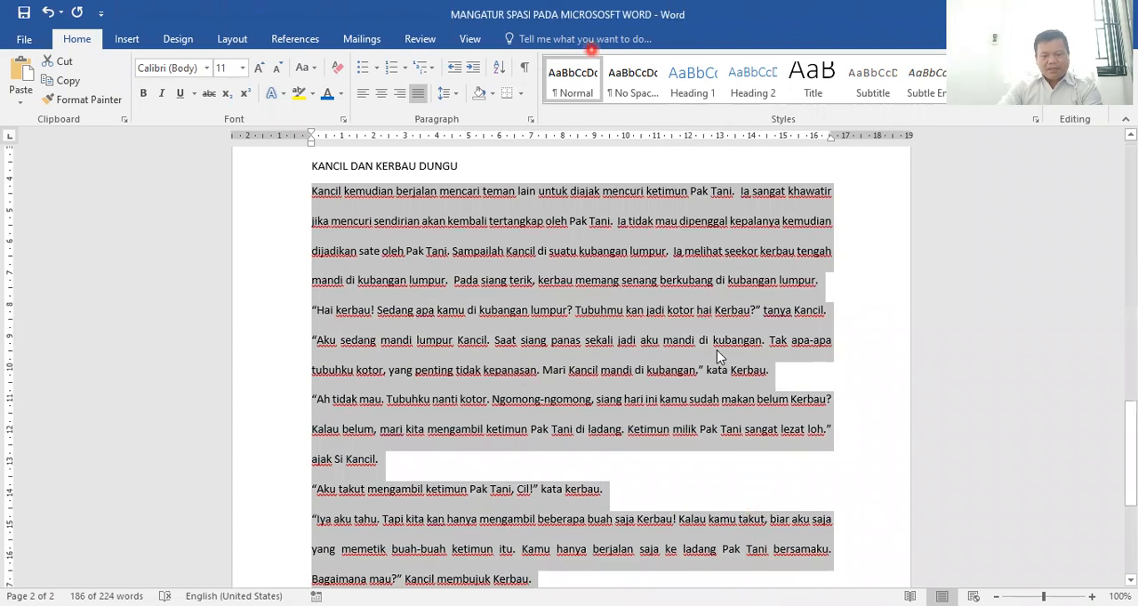
{"action": "left_click", "coordinate": [755, 354]}
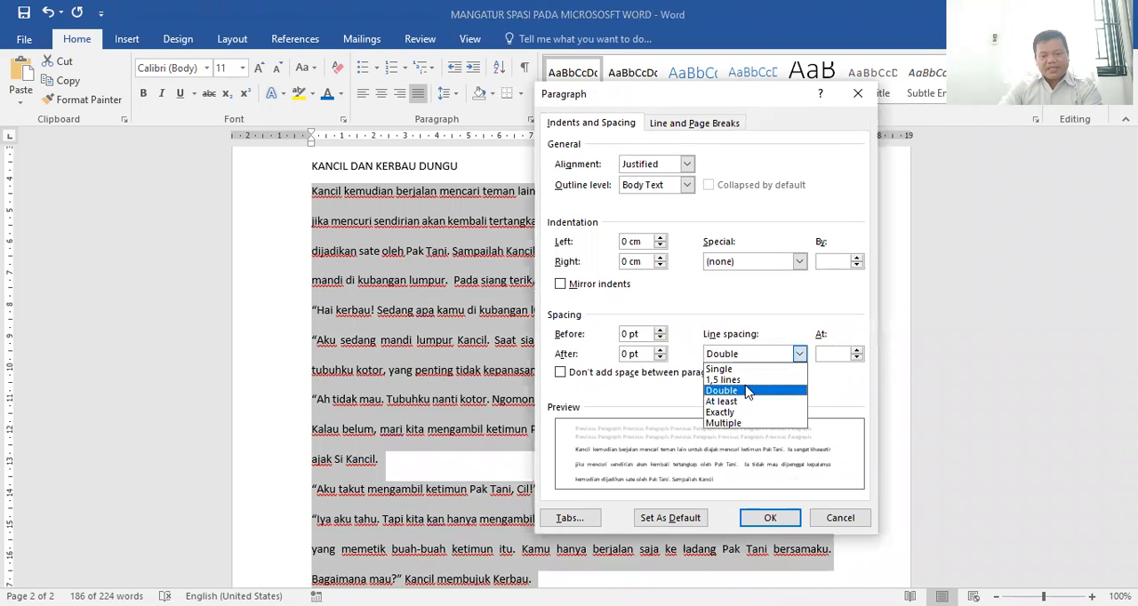
{"action": "left_click", "coordinate": [752, 372]}
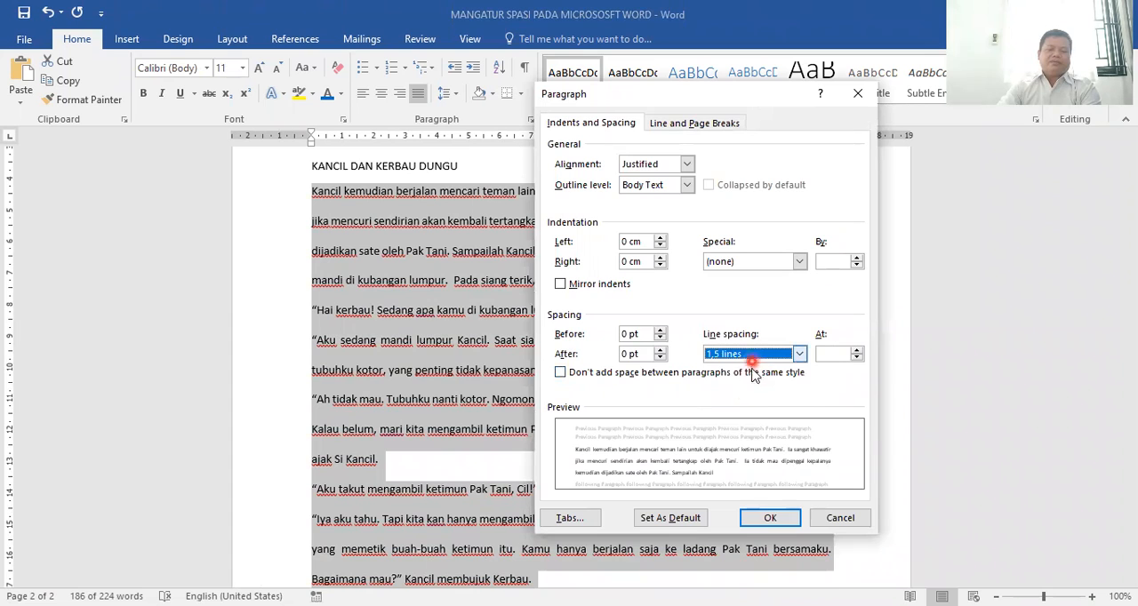
{"action": "left_click", "coordinate": [765, 517]}
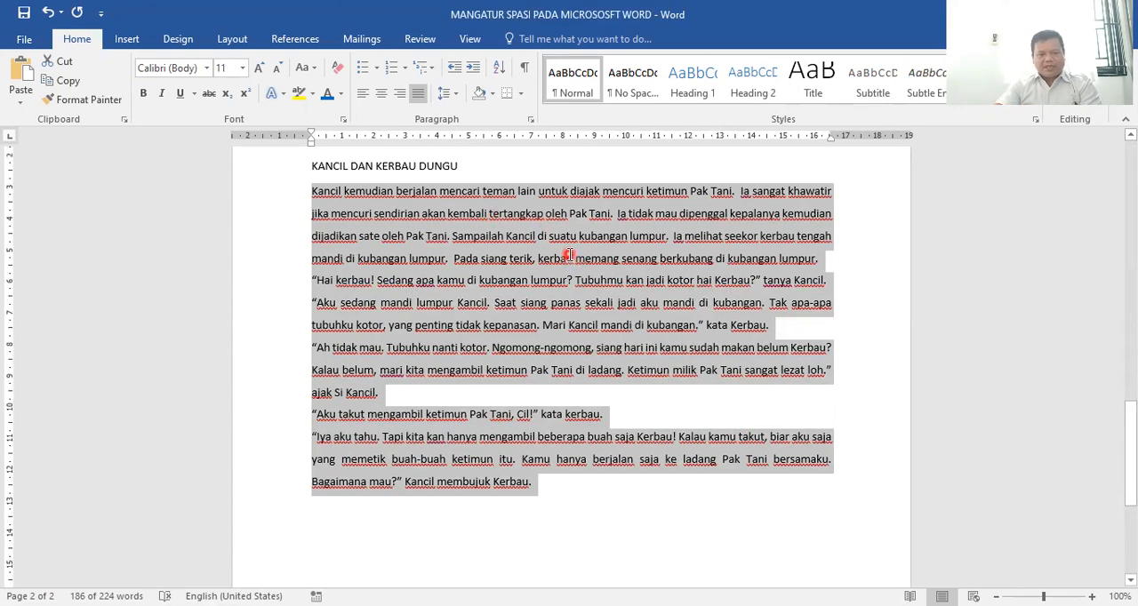
Add the line "Yang paling sering digunakan adalah jarak spasi :" below the spacing paragraph on page 1 and start a new line
{"action": "scroll", "coordinate": [569, 255], "scroll_direction": "up", "scroll_amount": 3}
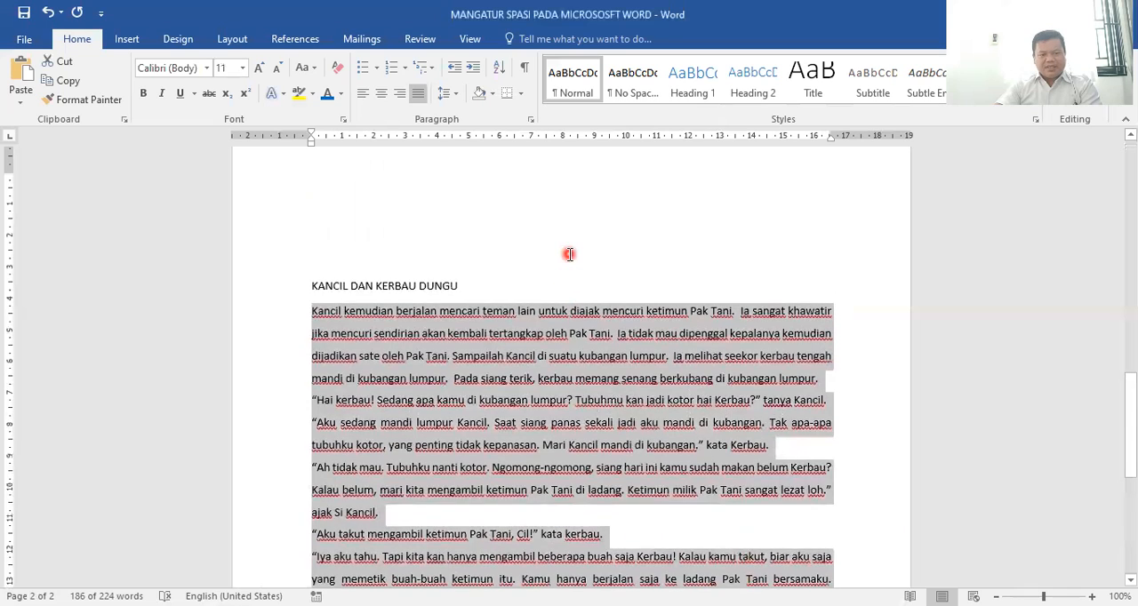
{"action": "left_click", "coordinate": [449, 342]}
{"action": "scroll", "coordinate": [480, 338], "scroll_direction": "up", "scroll_amount": 20}
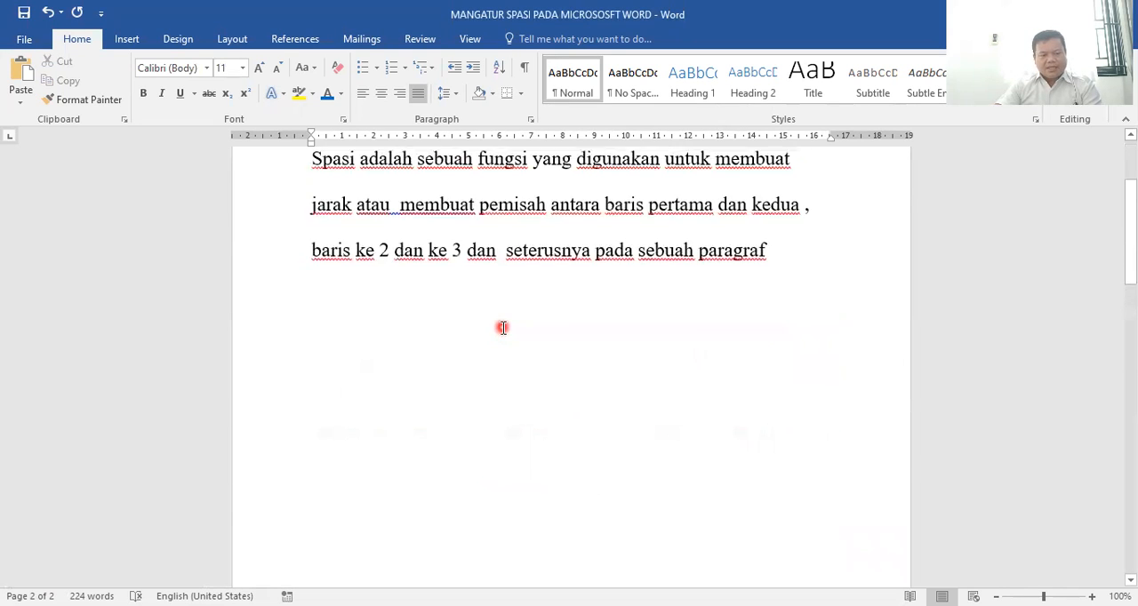
{"action": "left_click", "coordinate": [411, 420]}
{"action": "type", "text": "Yan"}
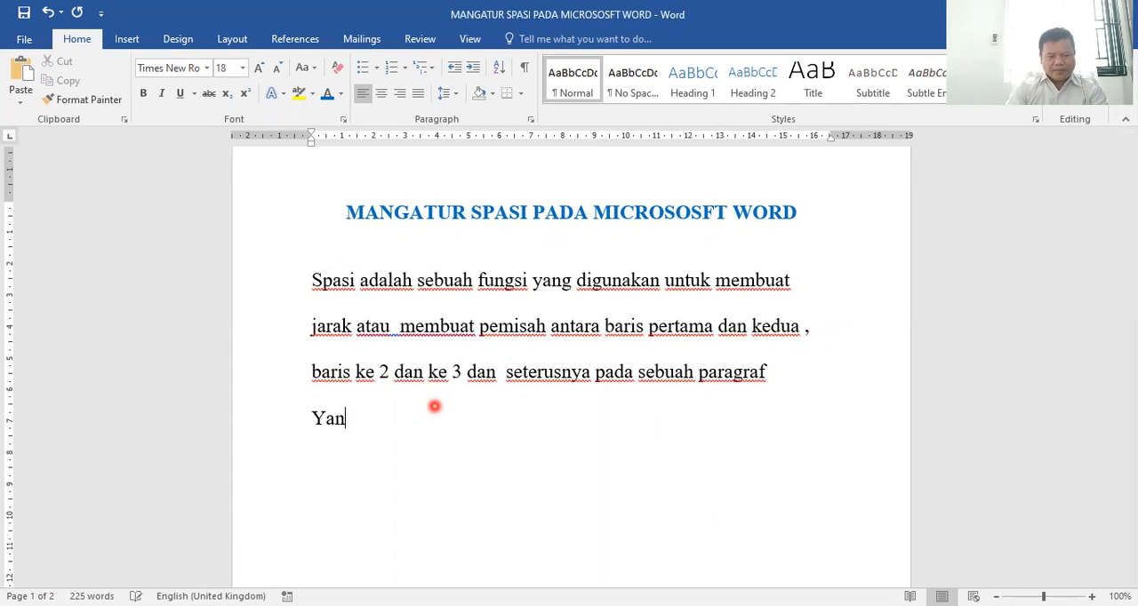
{"action": "type", "text": " gg pal"}
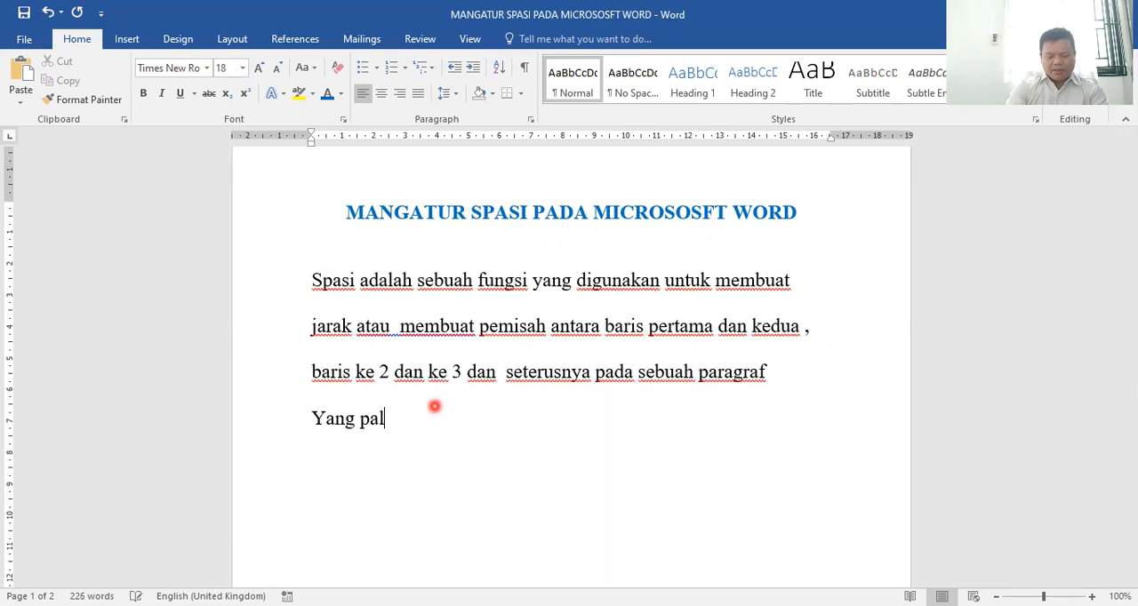
{"action": "type", "text": "ing sering "}
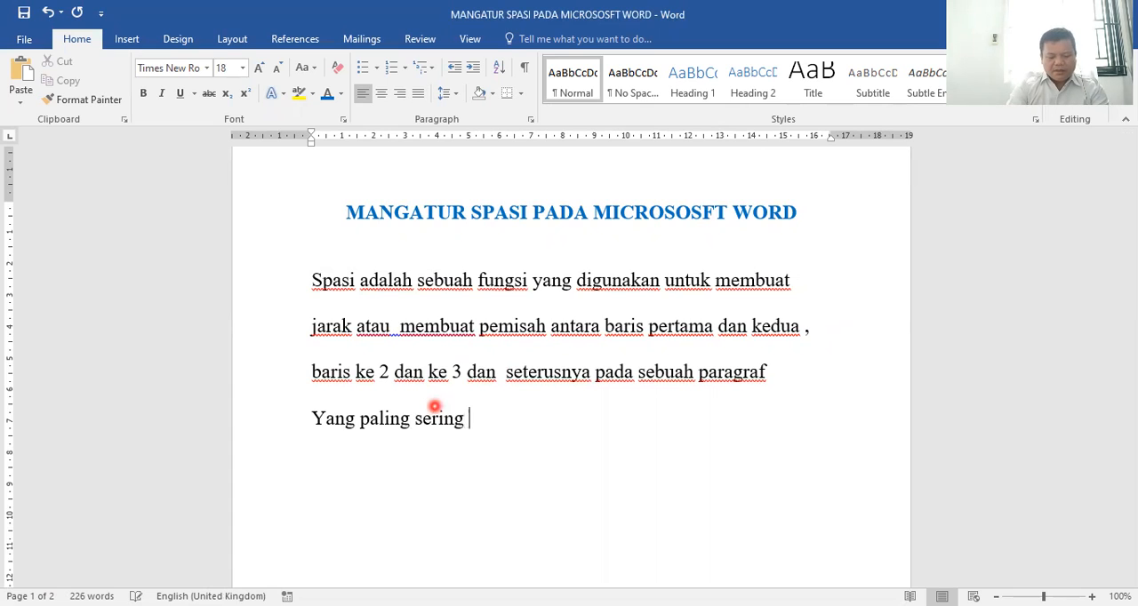
{"action": "type", "text": "digunakan "}
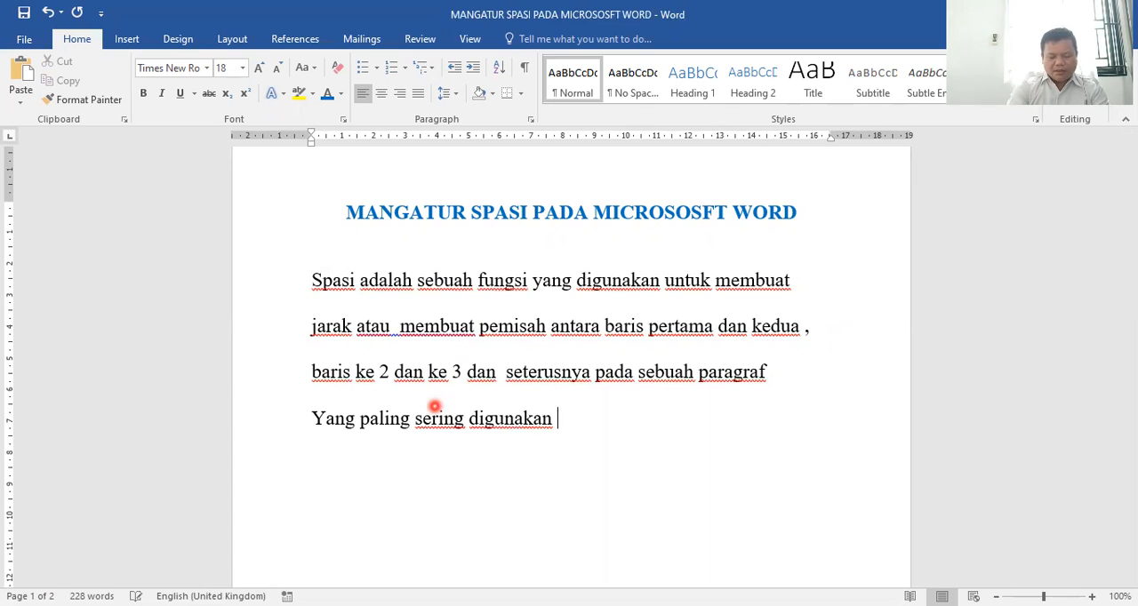
{"action": "type", "text": "adalah jarak spasi :"}
{"action": "key", "text": "Return"}
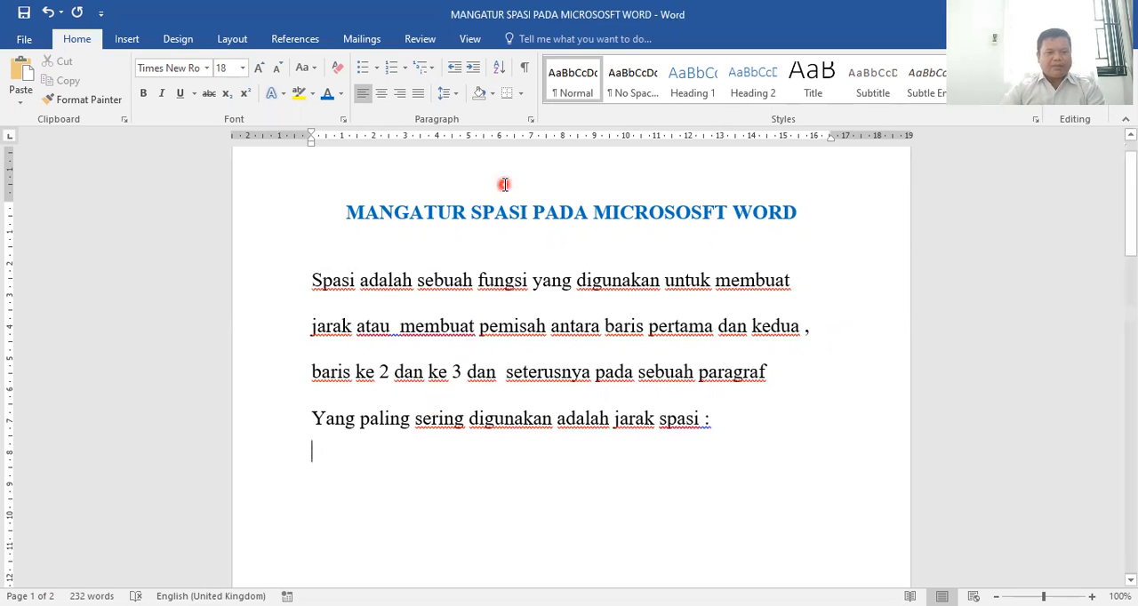
Start an arrow-bulleted list below the "Yang paling sering digunakan" line, with "Singel (1 mm)" as its first item
{"action": "left_click", "coordinate": [378, 70]}
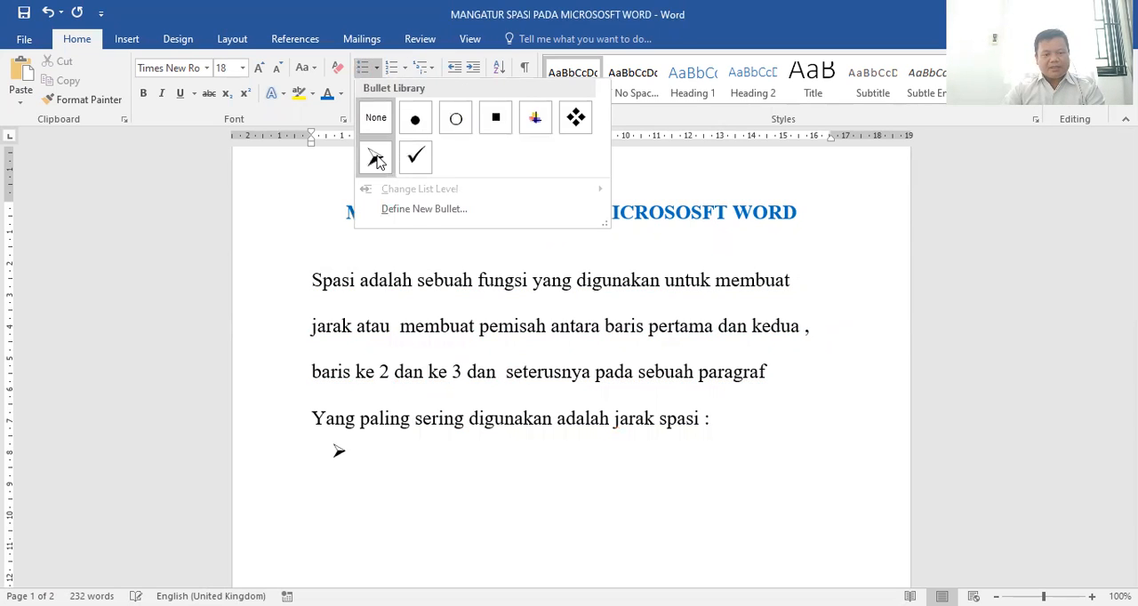
{"action": "left_click", "coordinate": [376, 297]}
{"action": "type", "text": "1Si"}
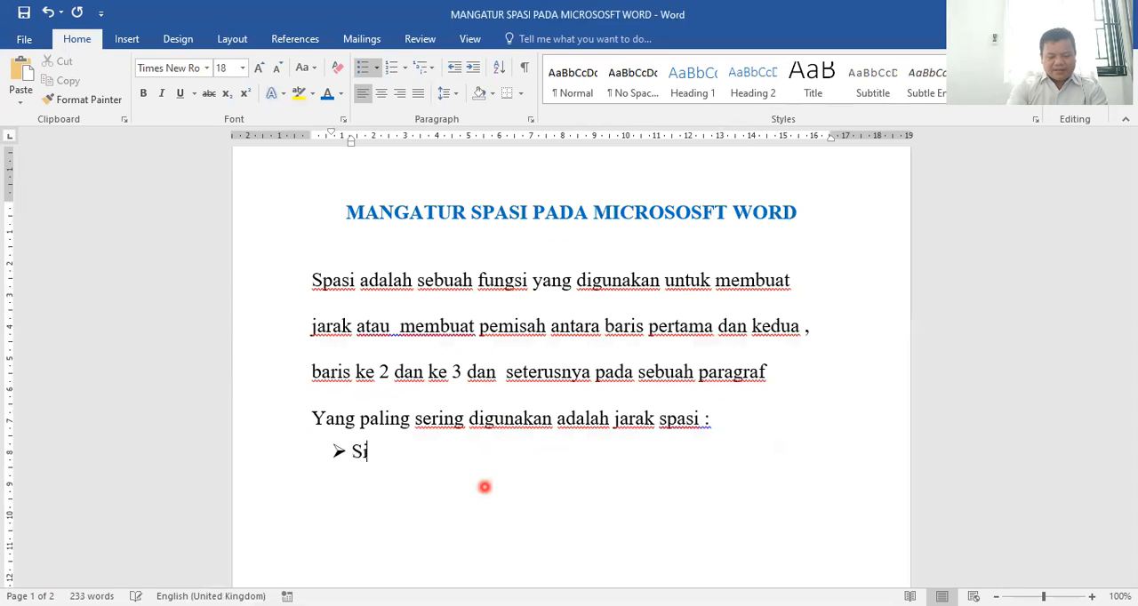
{"action": "type", "text": "ngel "}
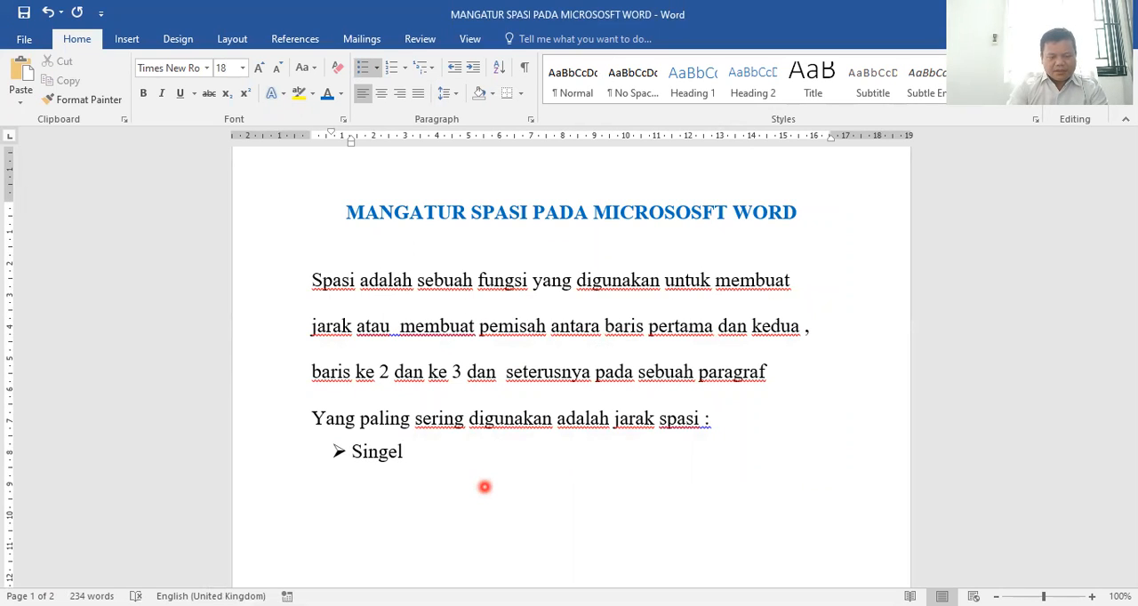
{"action": "type", "text": "(1"}
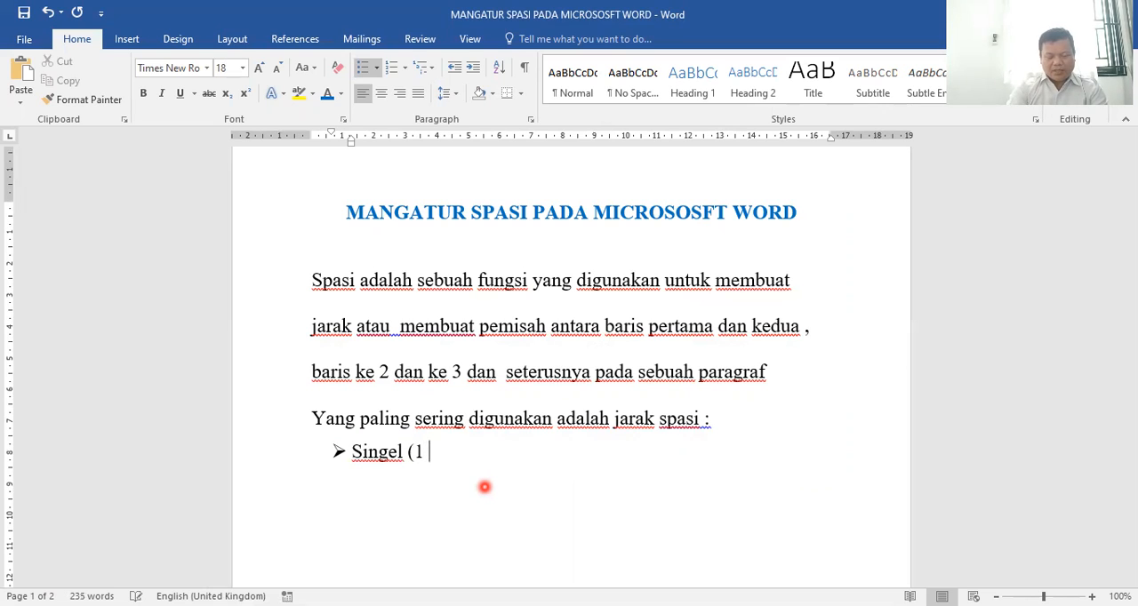
{"action": "type", "text": " mm)"}
{"action": "key", "text": "Return"}
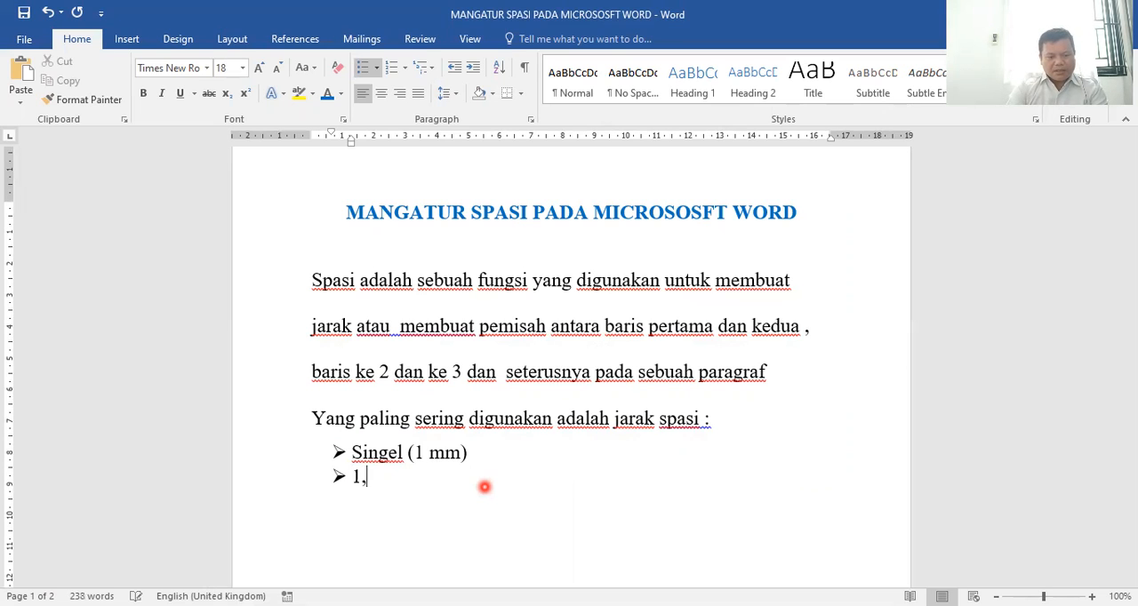
Replace "1 mm" with "lines" inside the parentheses of the Singel bullet
{"action": "left_click_drag", "start_coordinate": [414, 453], "coordinate": [460, 456]}
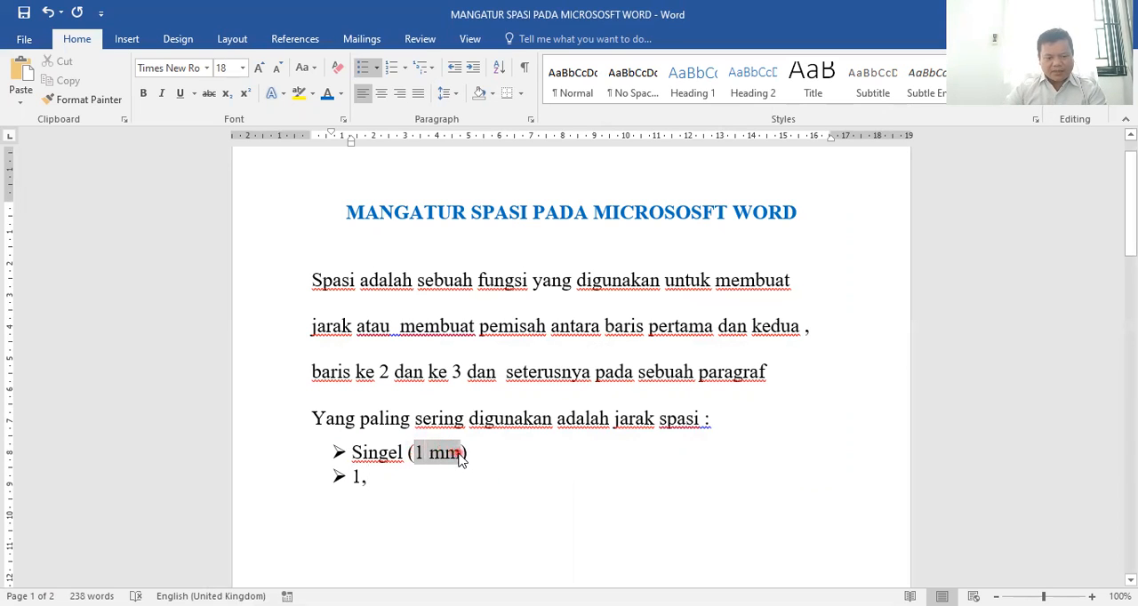
{"action": "type", "text": "lines"}
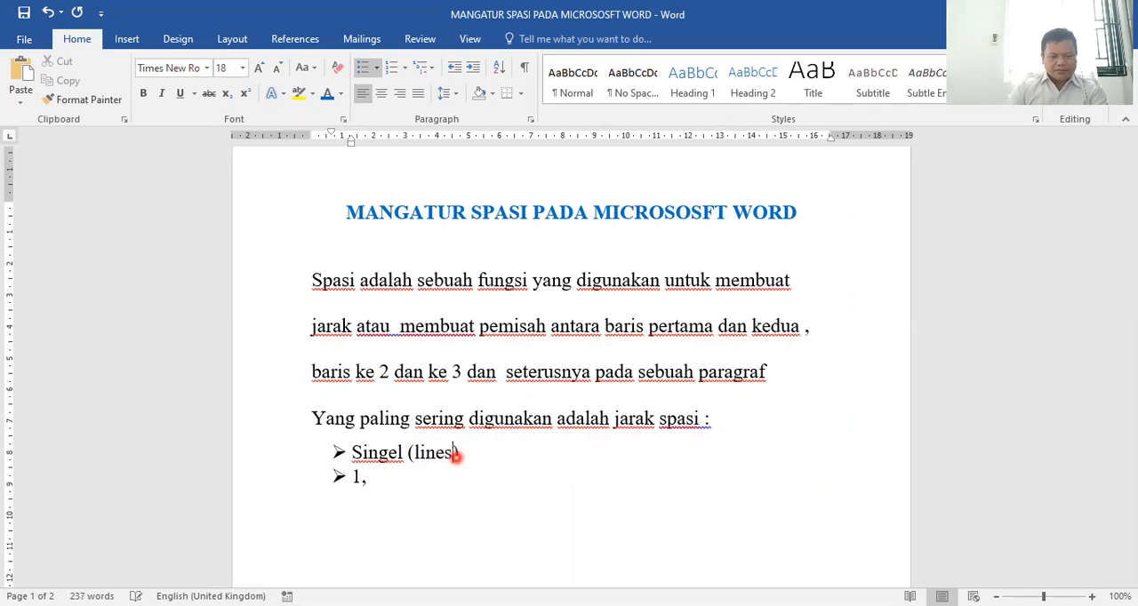
{"action": "type", "text": ")"}
Complete the second bullet as "1,5 Lines" and add a third bullet reading "Double (2 lines)"
{"action": "left_click", "coordinate": [395, 478]}
{"action": "type", "text": "5 Lines"}
{"action": "key", "text": "Return"}
{"action": "type", "text": "D"}
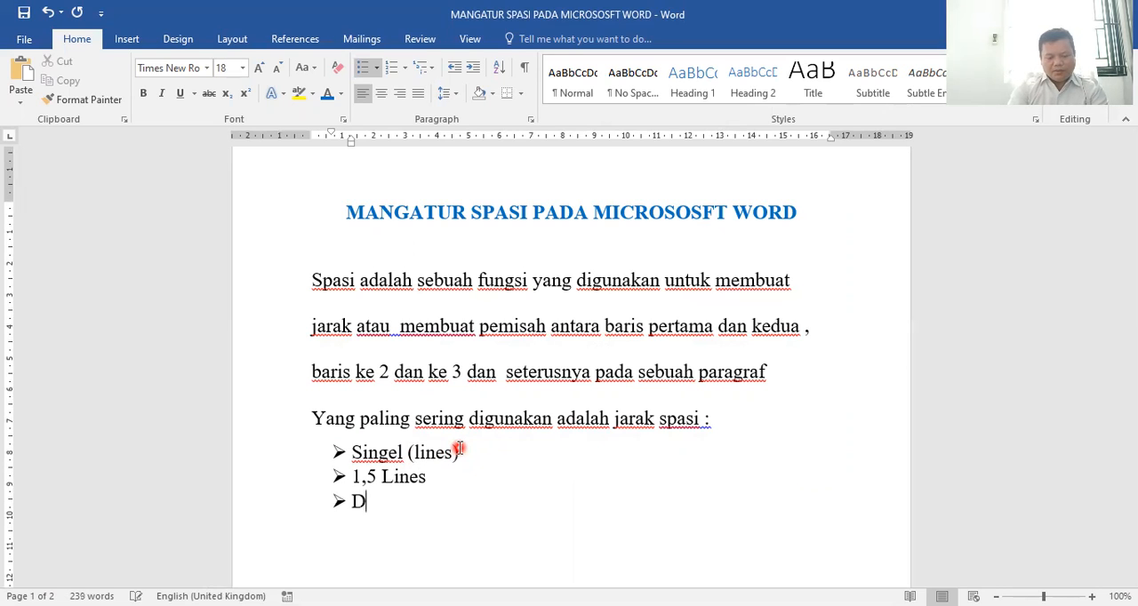
{"action": "type", "text": "ouble "}
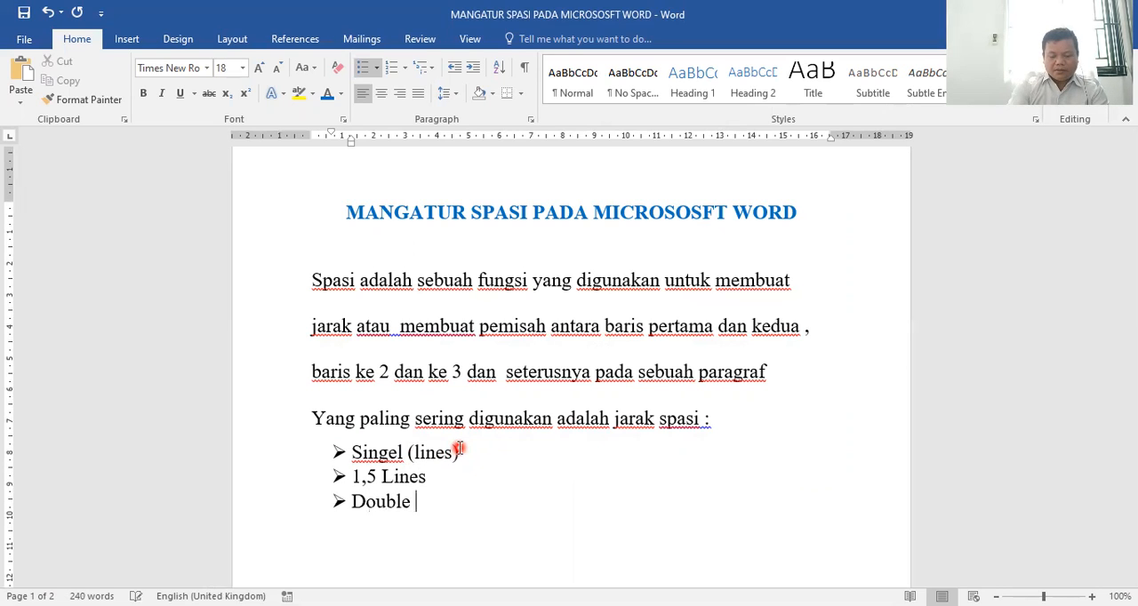
{"action": "type", "text": "(2 lines"}
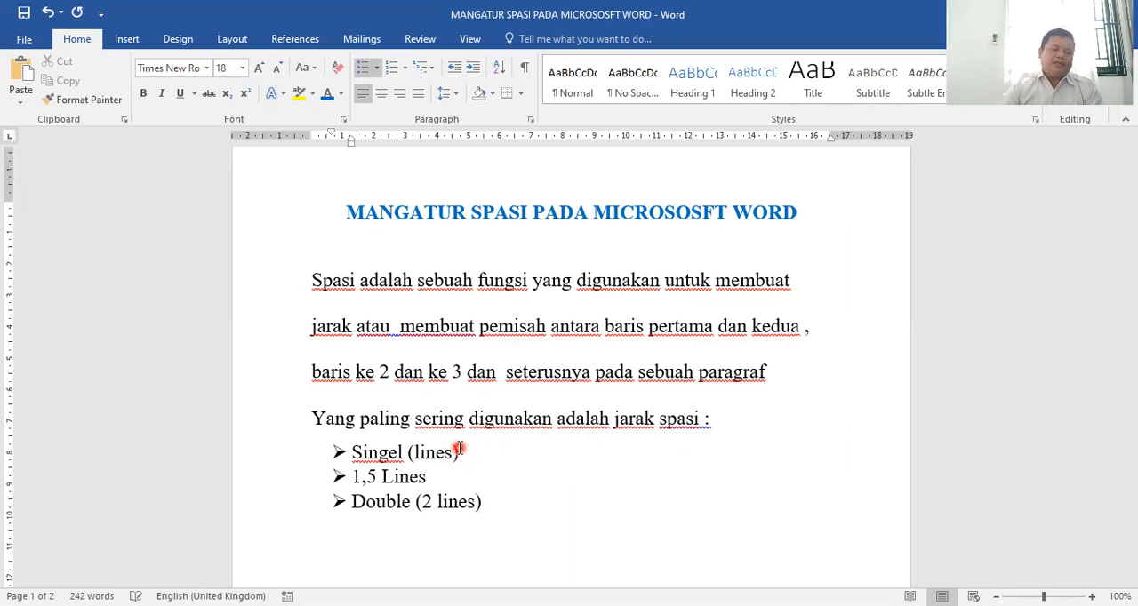
Set the font colour of the "Yang paling sering digunakan adalah jarak spasi :" line and its three bullets to standard dark blue
{"action": "left_click_drag", "start_coordinate": [293, 431], "coordinate": [311, 514]}
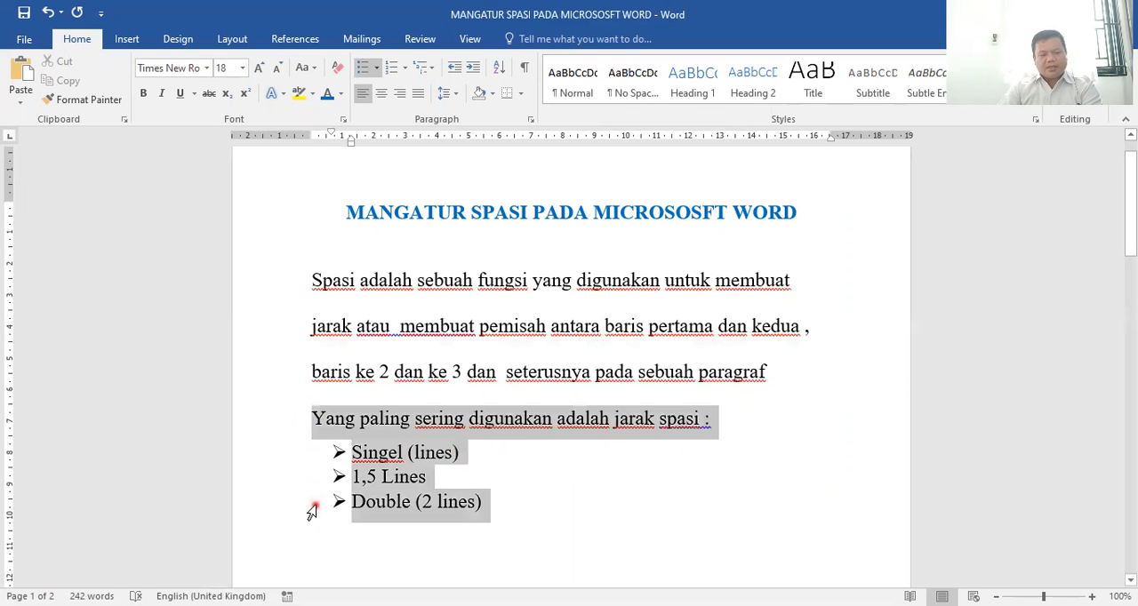
{"action": "left_click", "coordinate": [342, 96]}
{"action": "left_click", "coordinate": [426, 245]}
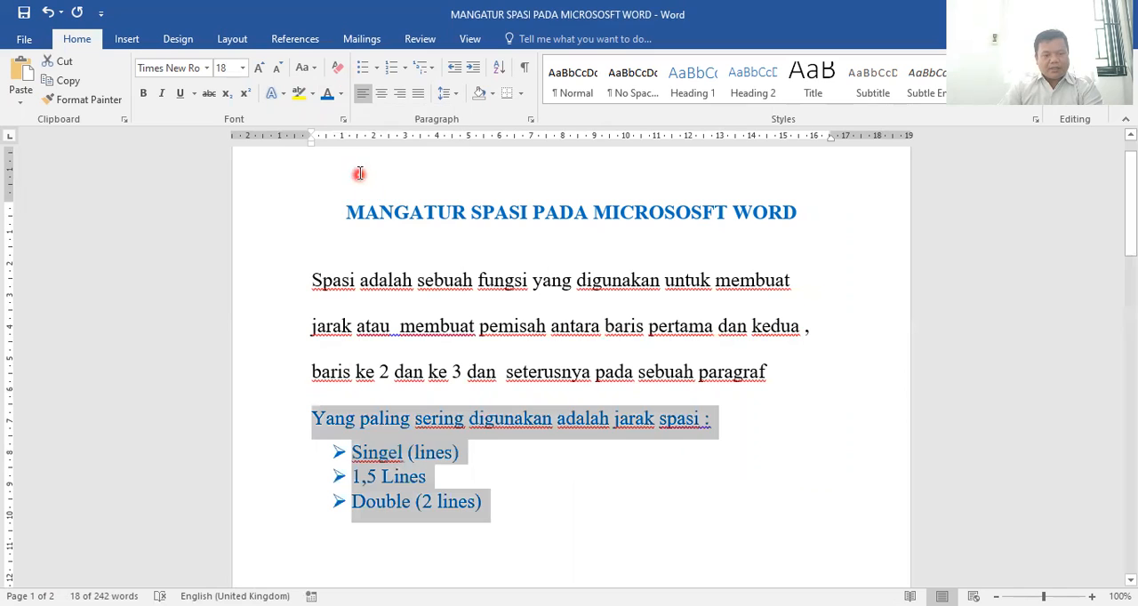
{"action": "left_click", "coordinate": [341, 94]}
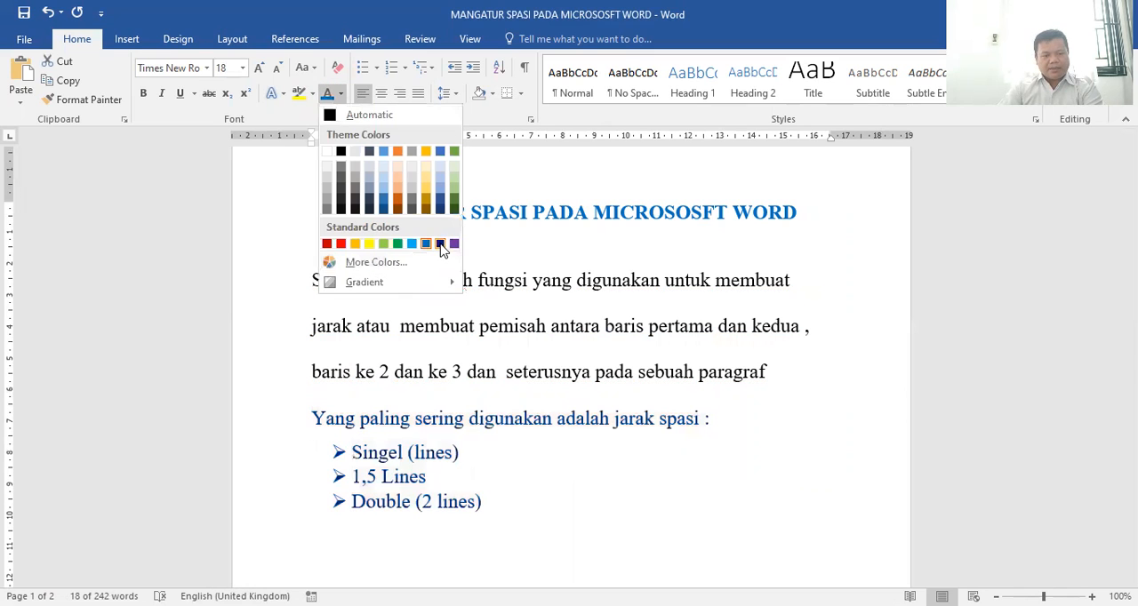
{"action": "left_click", "coordinate": [440, 244]}
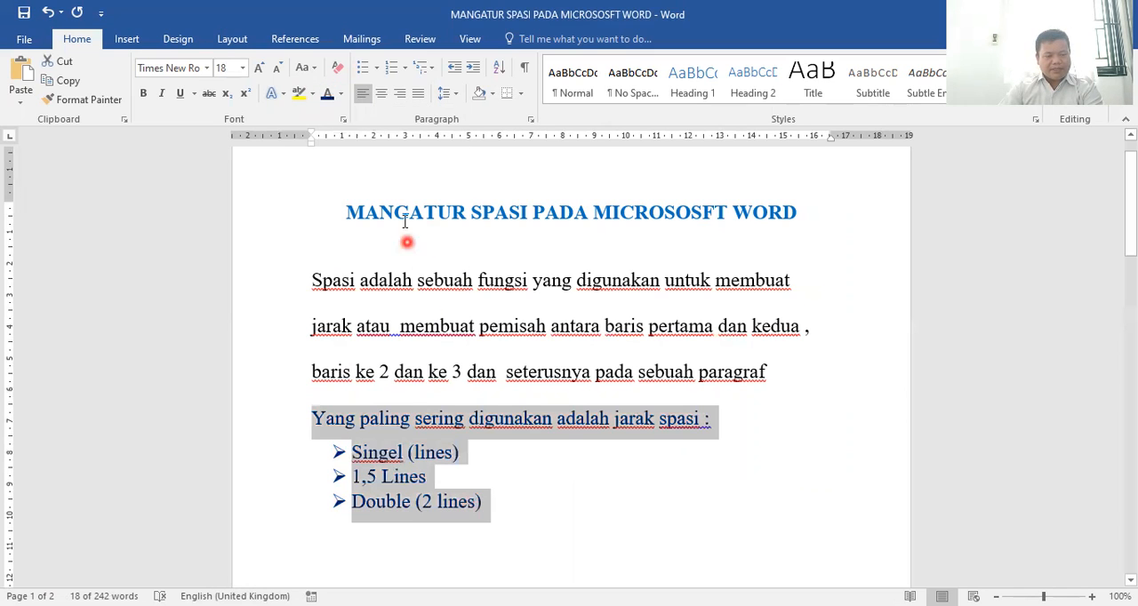
{"action": "left_click", "coordinate": [511, 492]}
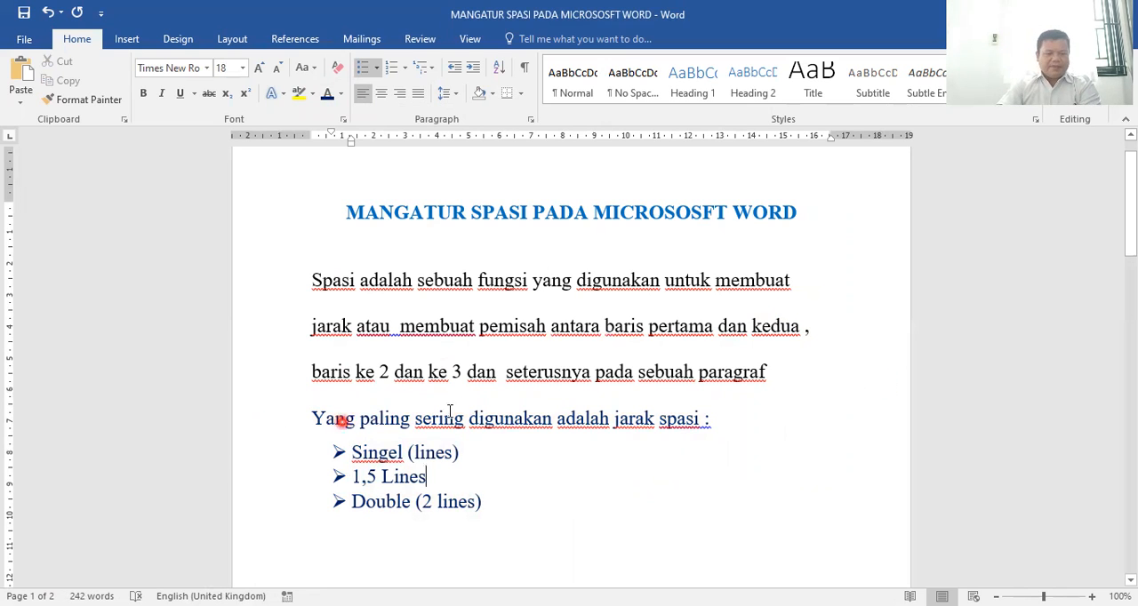
{"action": "scroll", "coordinate": [467, 313], "scroll_direction": "down", "scroll_amount": 5}
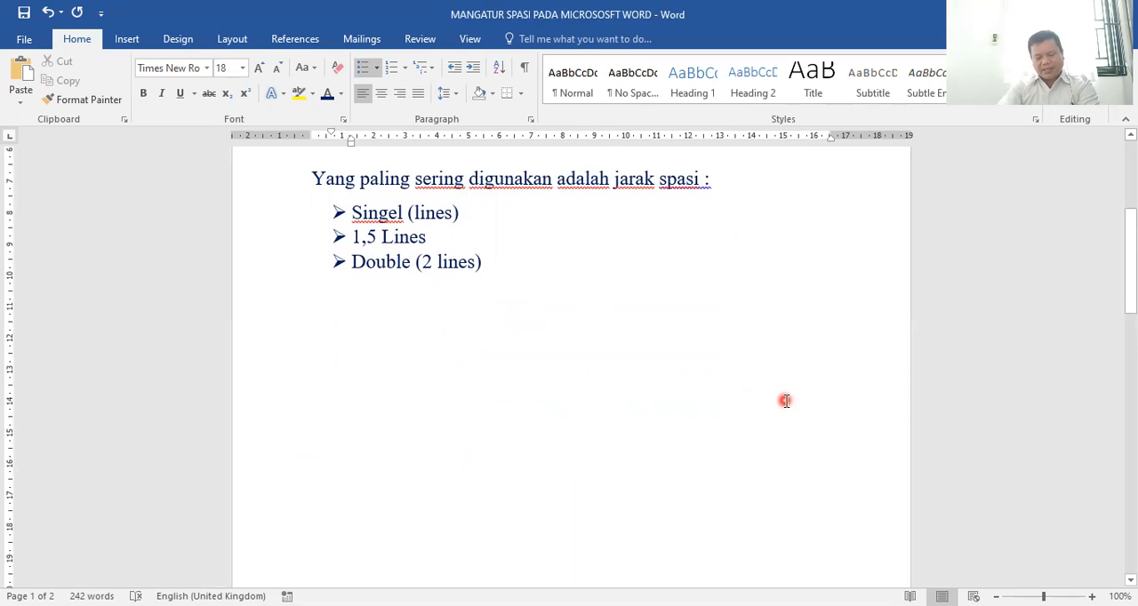
{"action": "scroll", "coordinate": [531, 330], "scroll_direction": "up", "scroll_amount": 3}
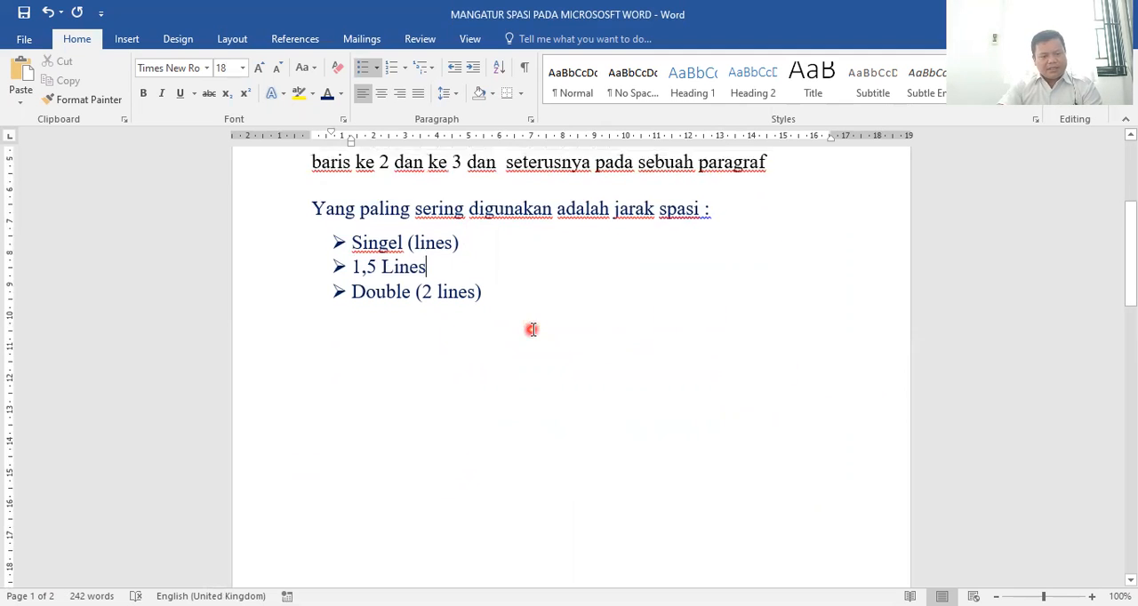
{"action": "scroll", "coordinate": [653, 365], "scroll_direction": "up", "scroll_amount": 1}
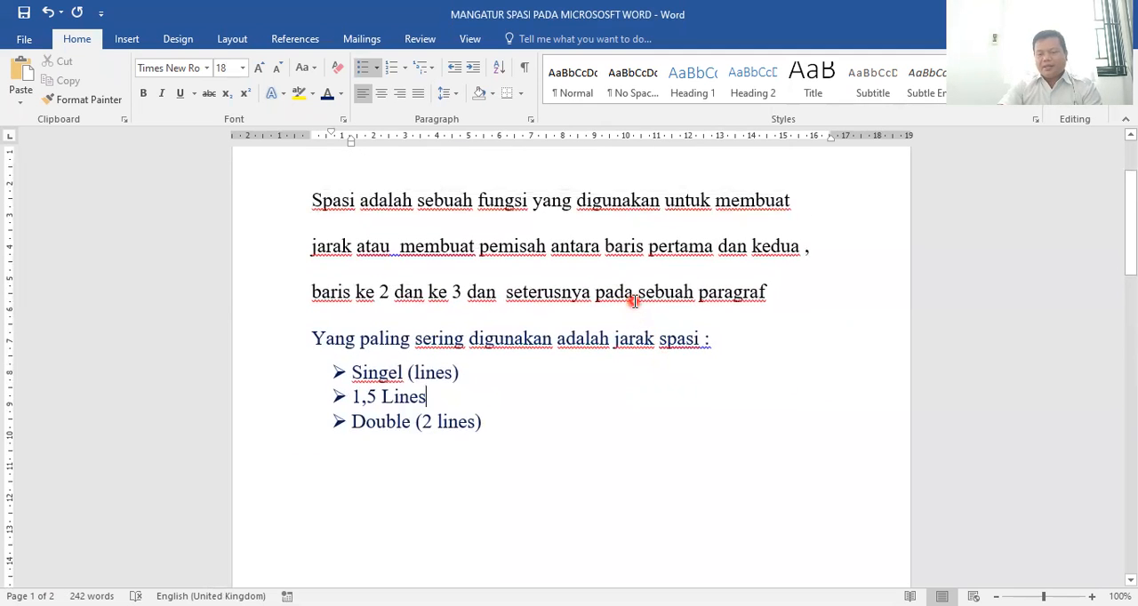